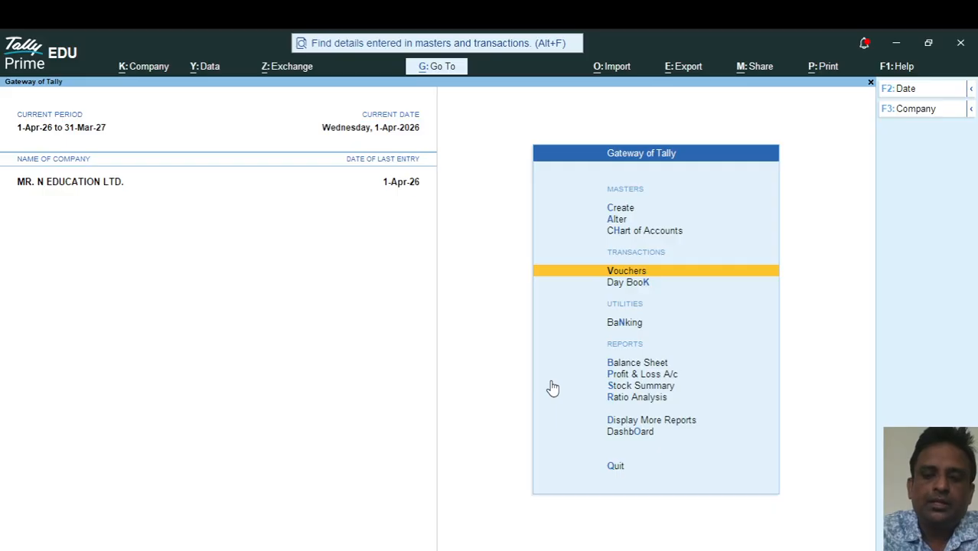
Start a new Payment voucher and set its date to 2-4-2026
key("Return")
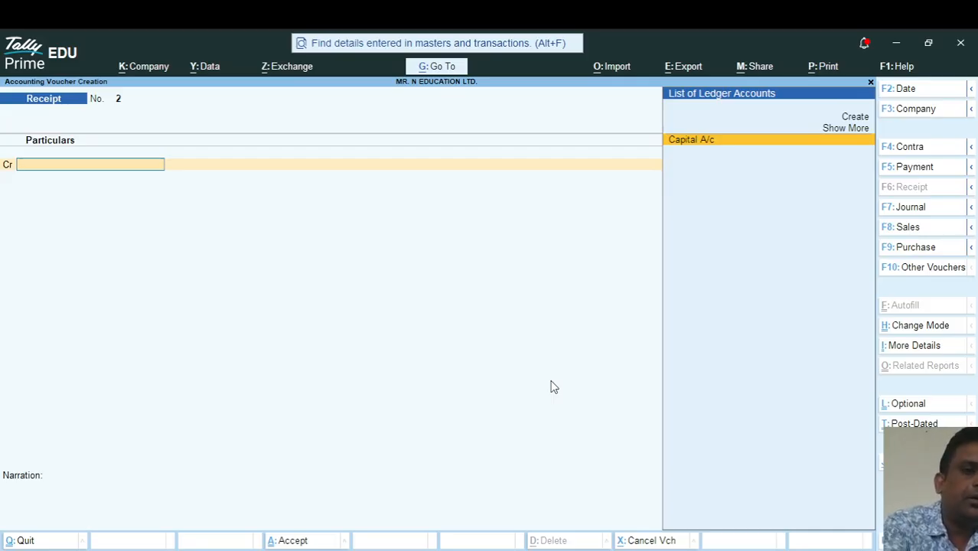
key("F5")
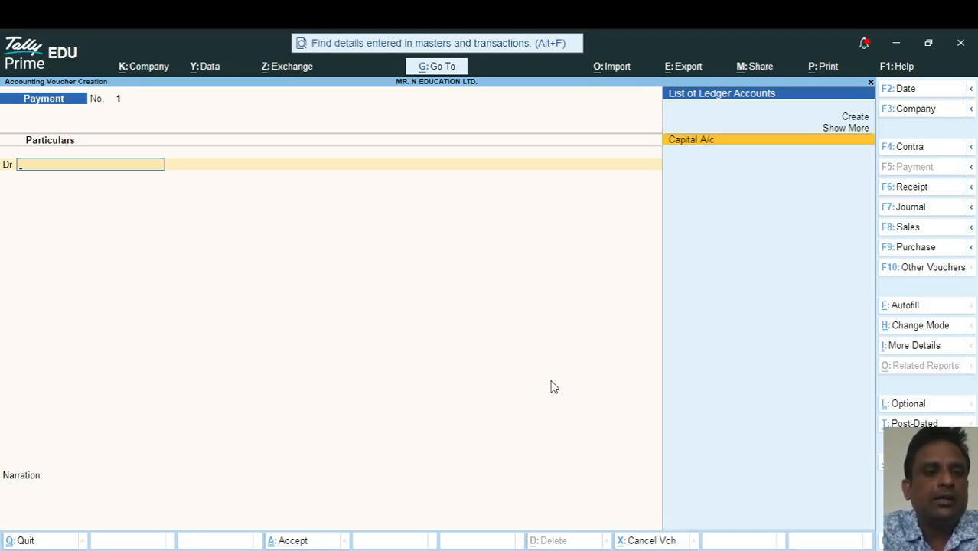
key("F2")
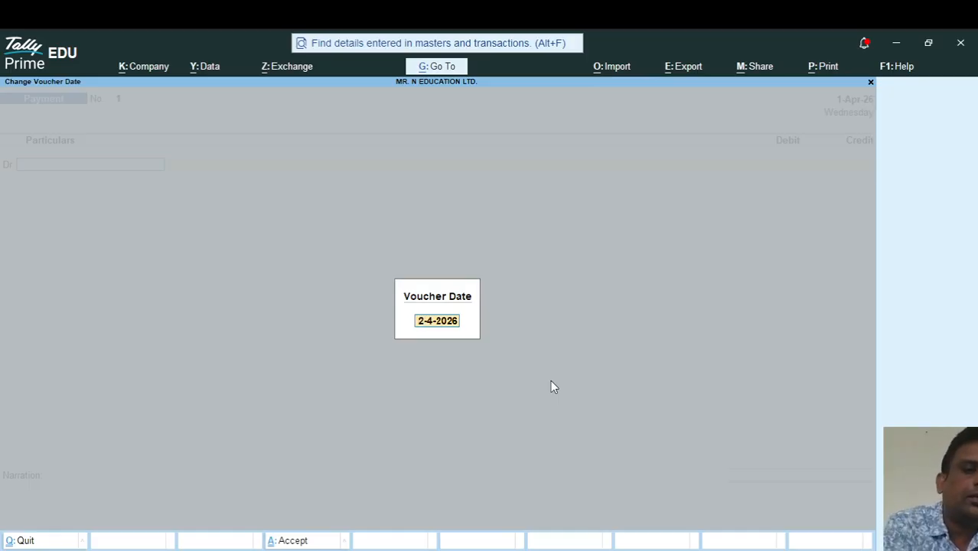
type("2-4")
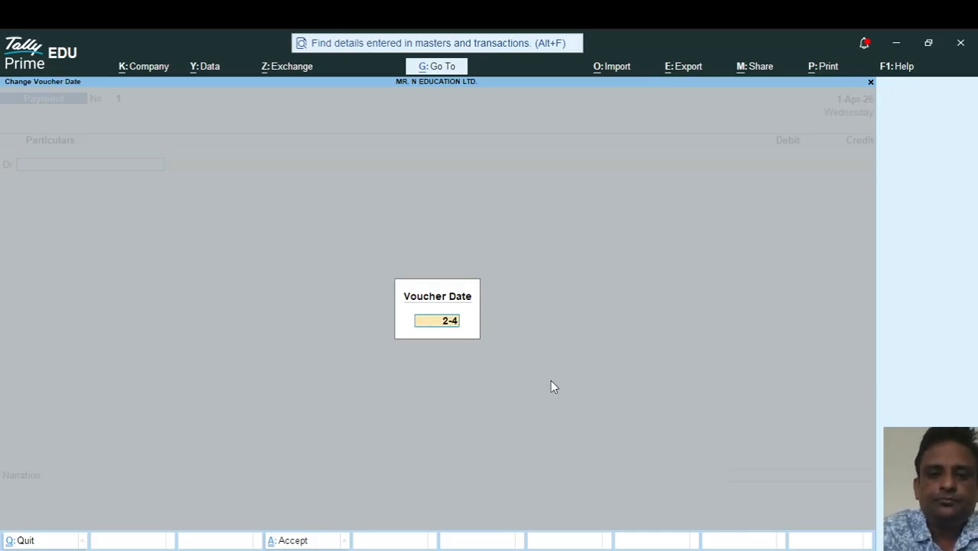
key("Return")
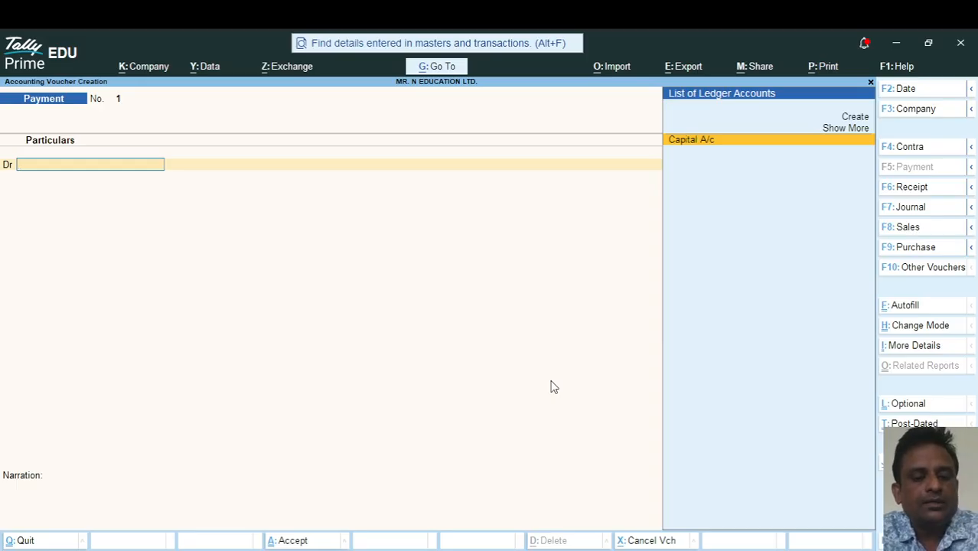
Create a ledger named "Stationary Exp. A/c" from within the voucher and place it under Indirect Expenses
key("alt+c")
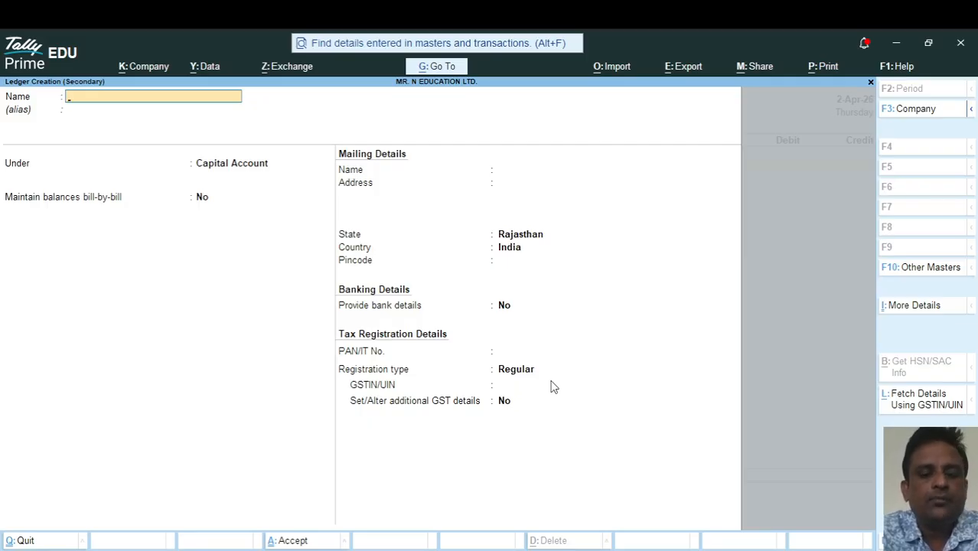
type("Sta")
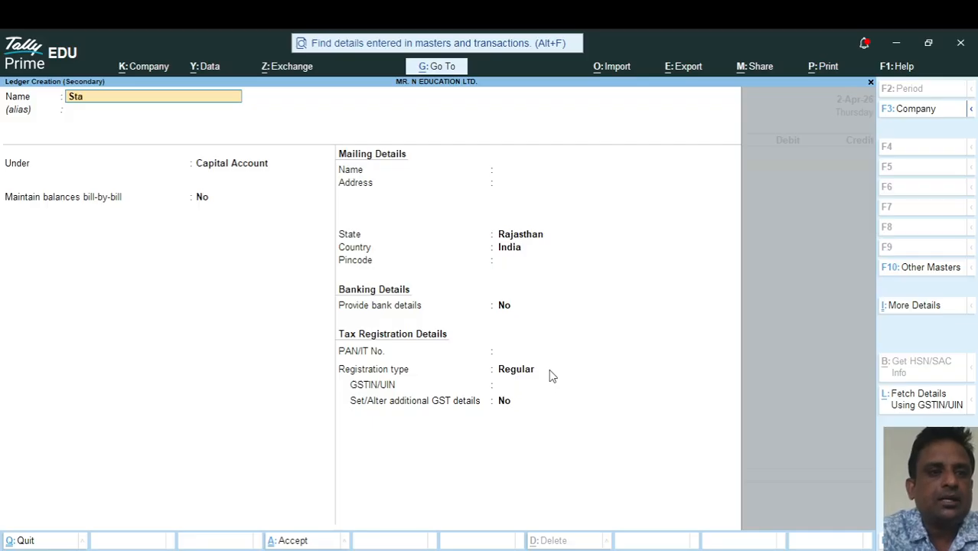
type("tionary Exp")
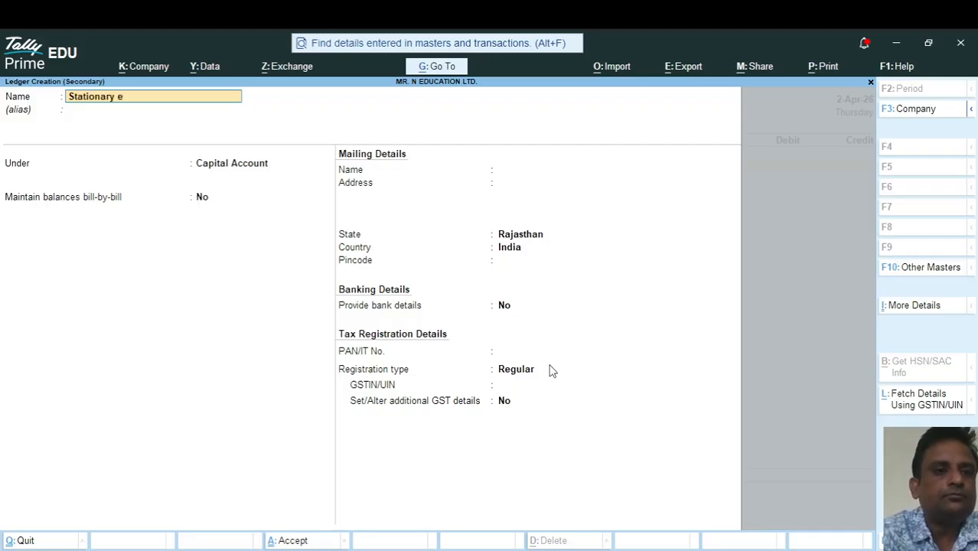
type(". A/c")
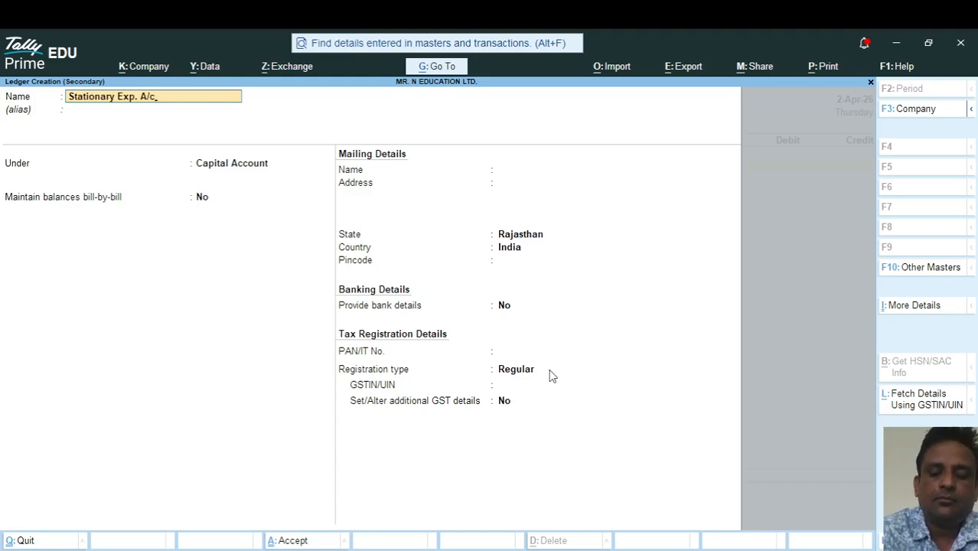
key("Return")
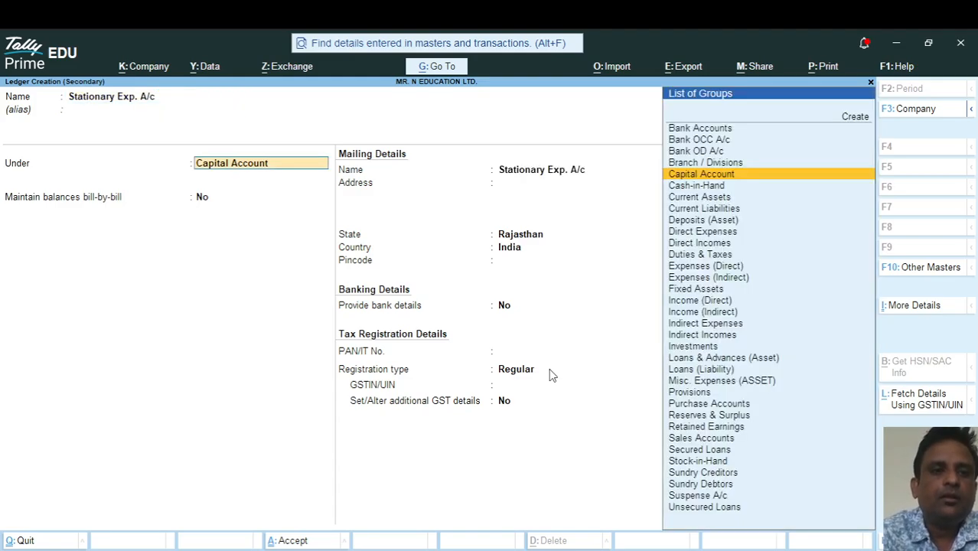
type("In")
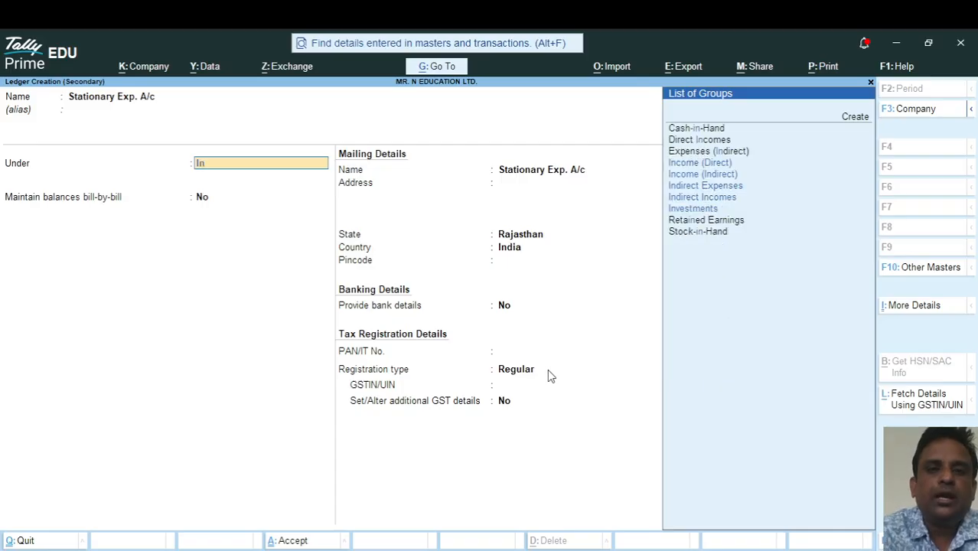
key("Up")
key("Up")
key("Up")
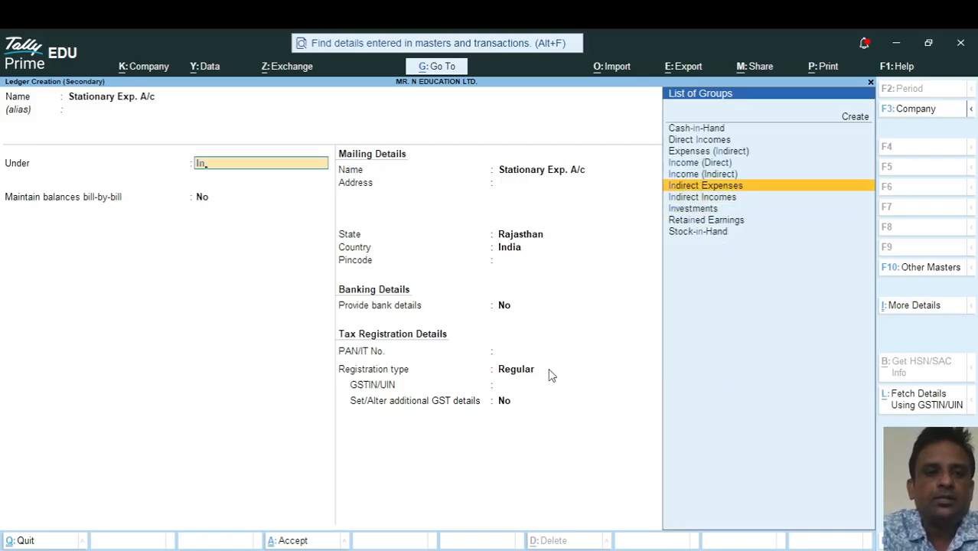
key("Return")
Set the stationery ledger's GST applicability to Not Applicable, keep its other defaults and save the ledger
key("Return")
key("Return")
key("Return")
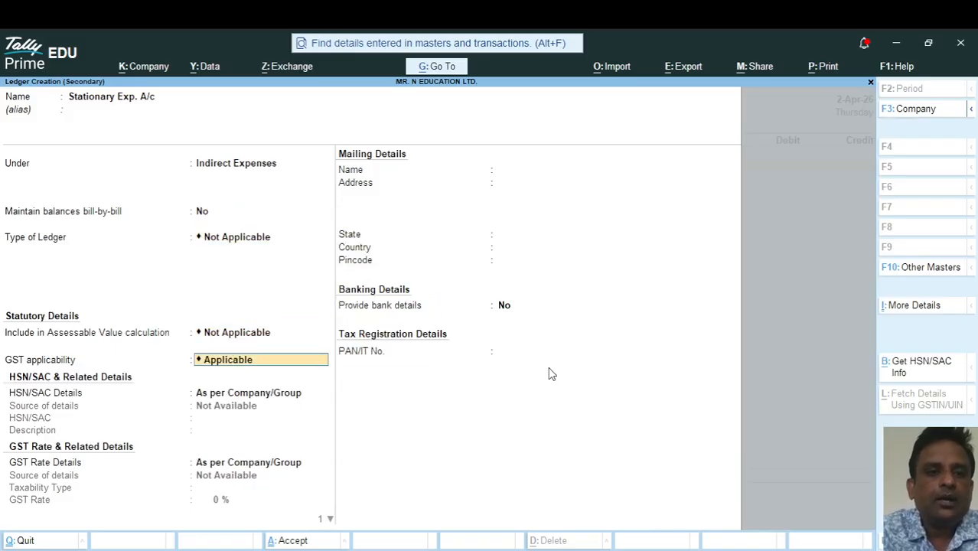
type("N")
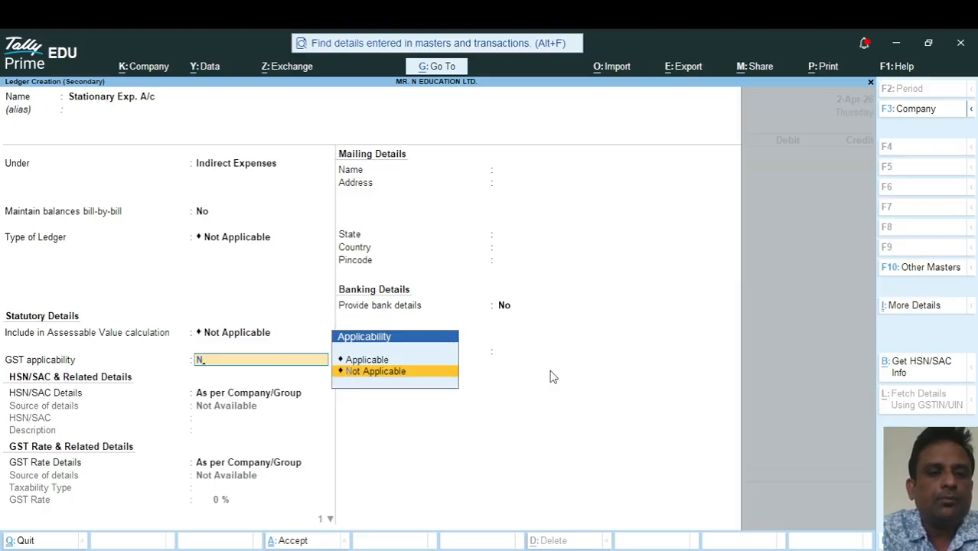
key("Return")
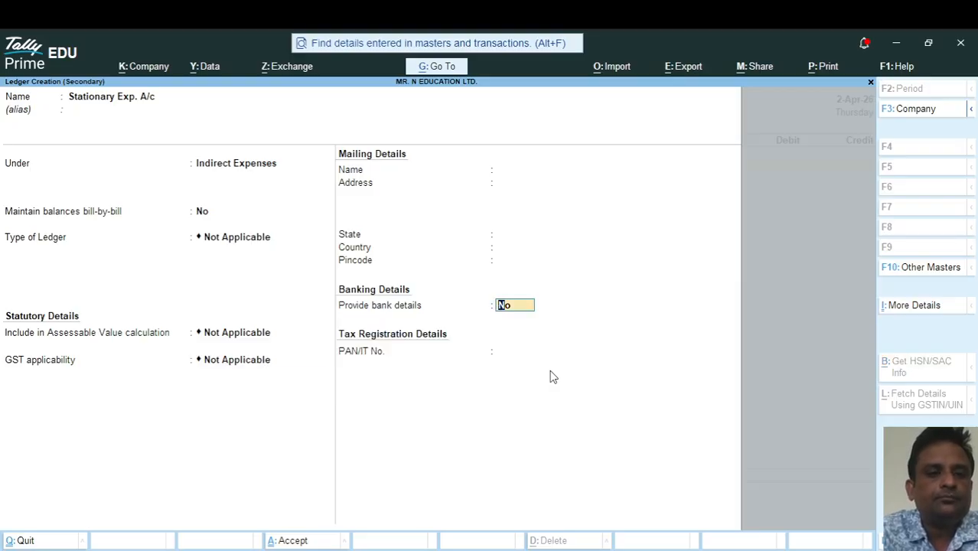
key("Return")
key("Return")
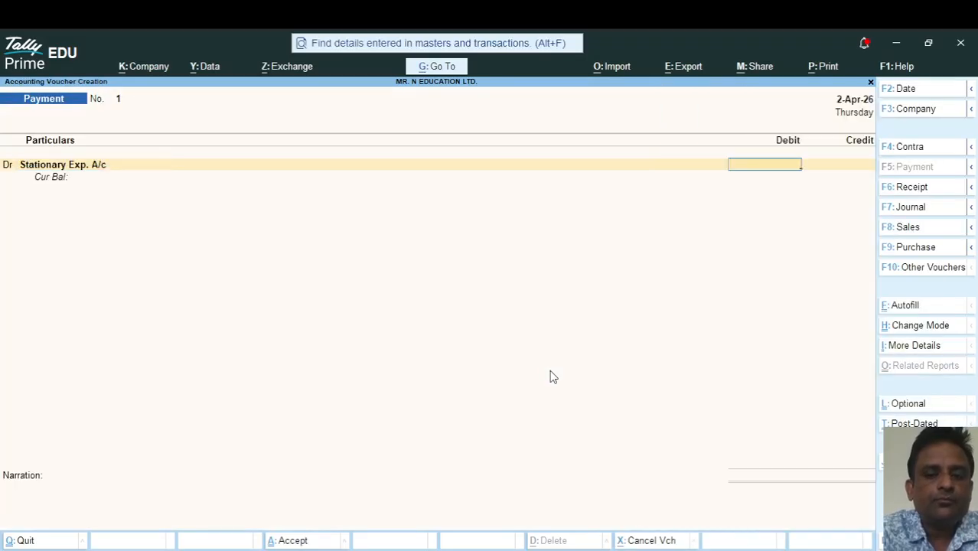
Debit Stationary Exp. A/c with 500 and credit Cash with the same amount
type("5")
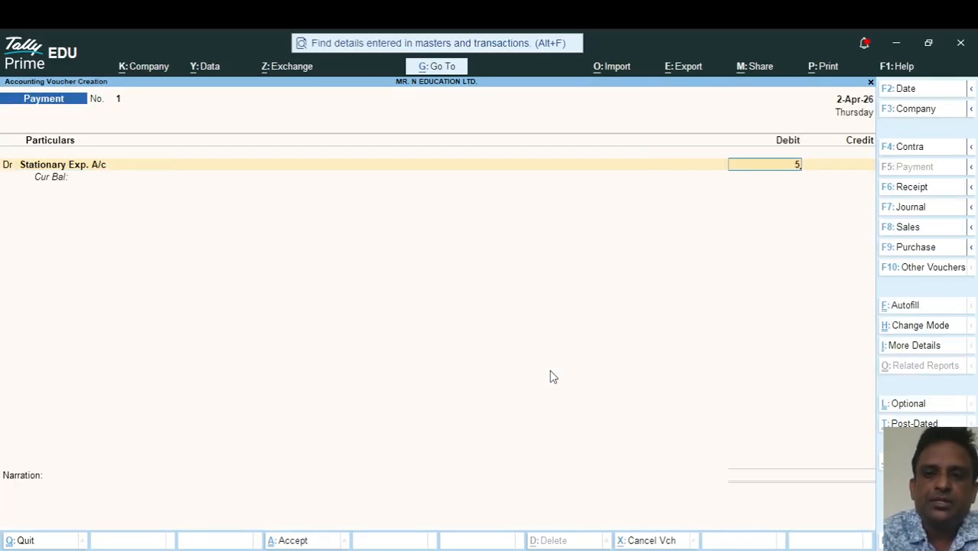
type("00")
key("Return")
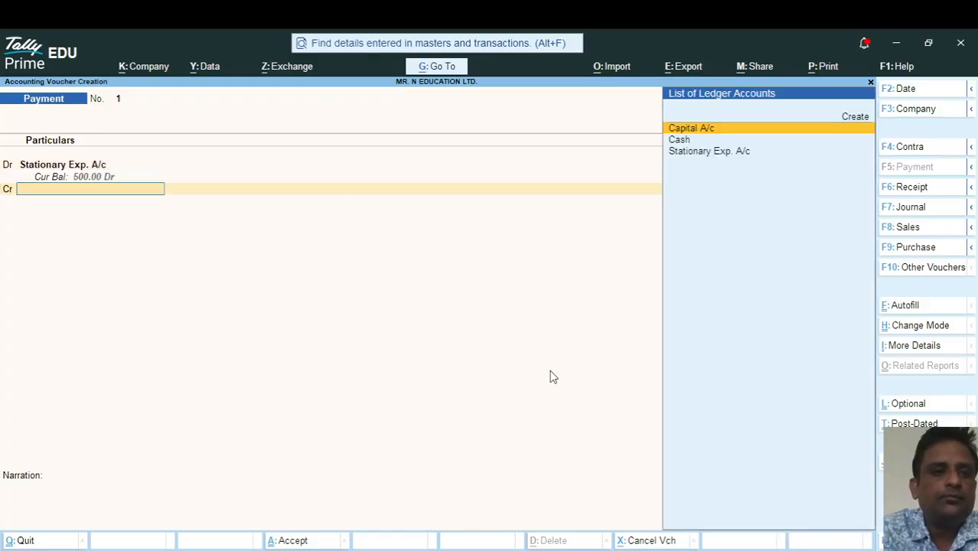
key("Down")
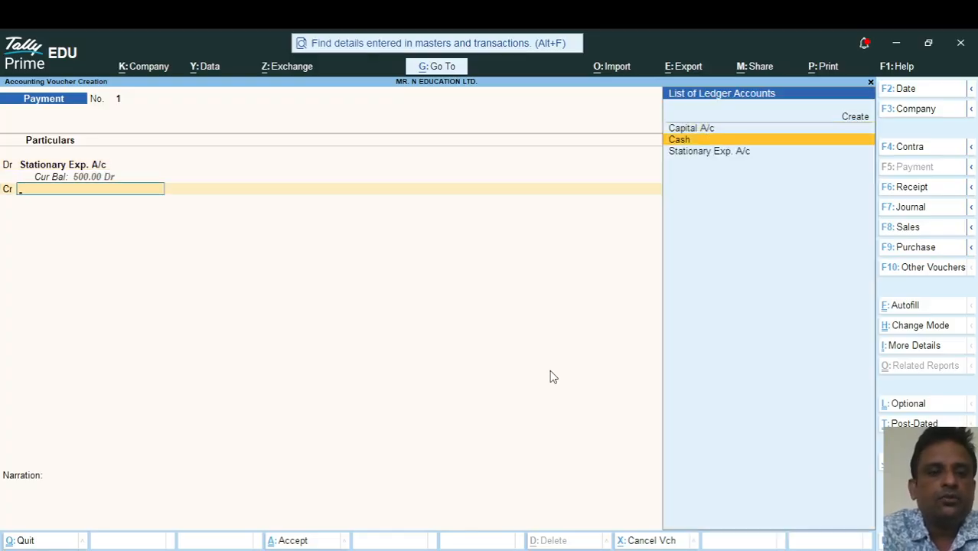
key("Return")
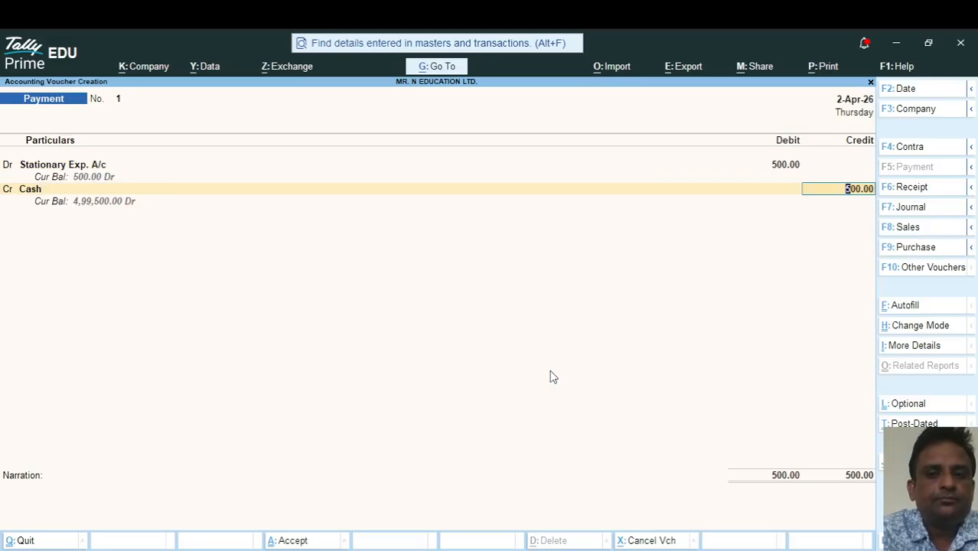
key("Return")
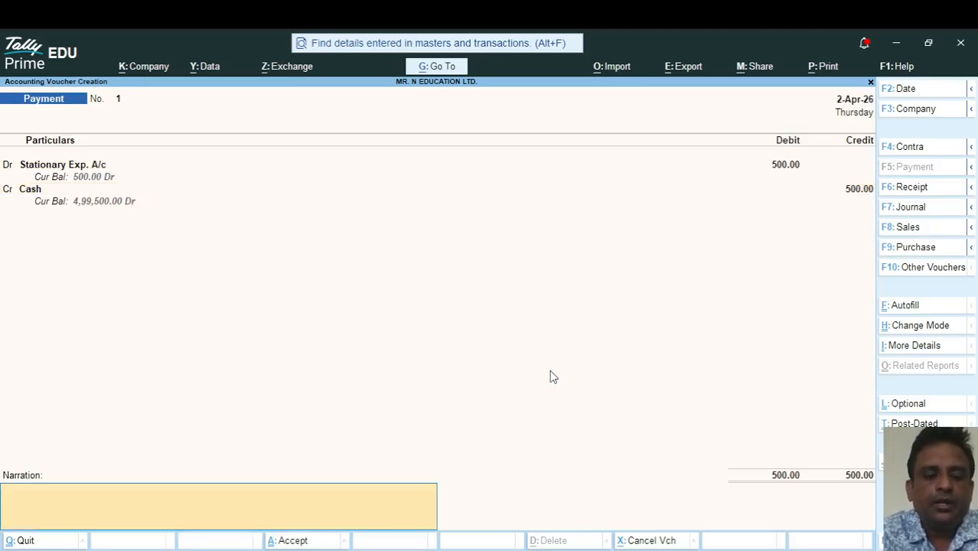
Enter the narration "being paid electricity bill" and accept the payment voucher
type("being paid")
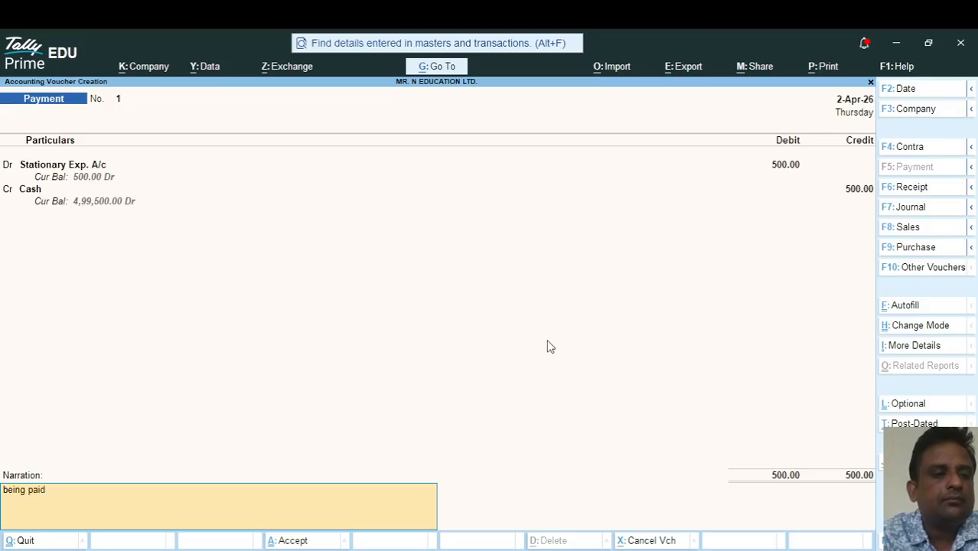
type(" ele")
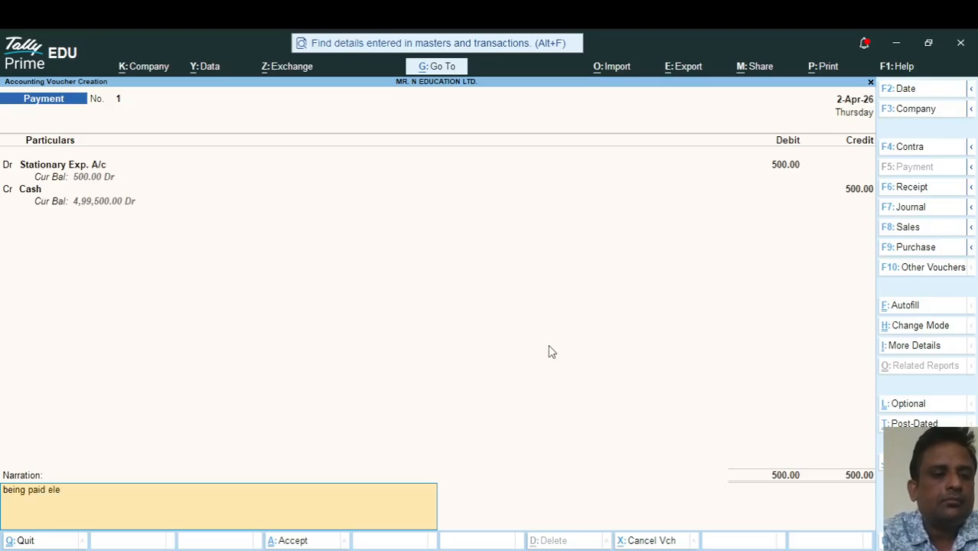
type("lt")
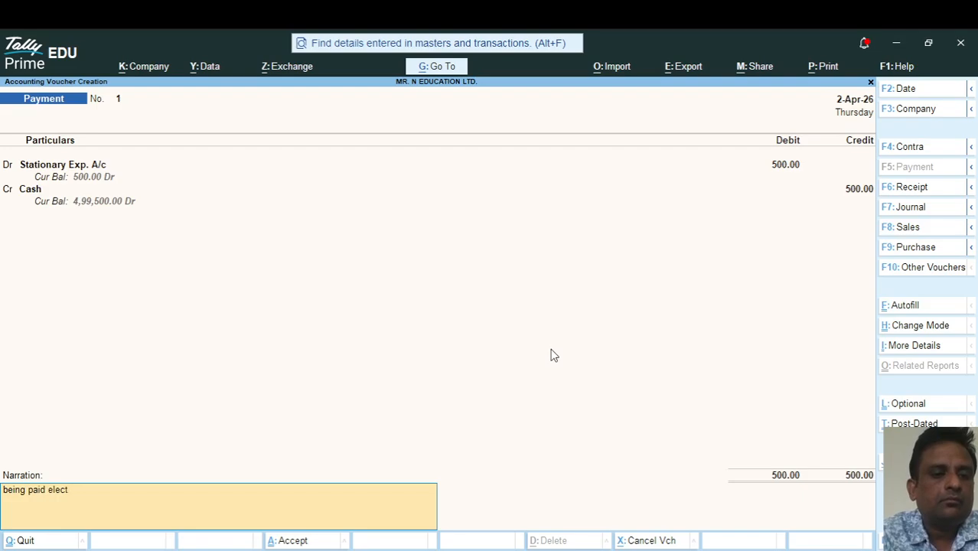
type("ricity")
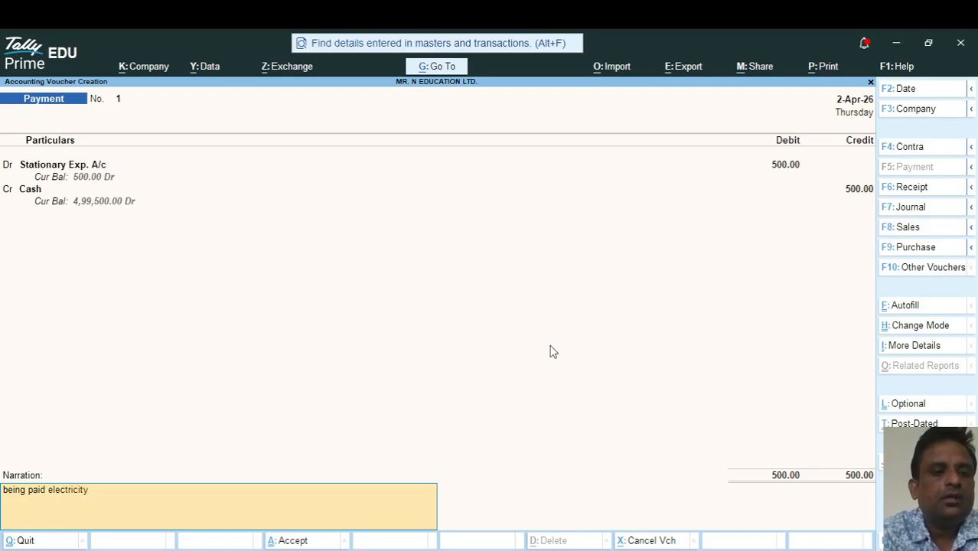
type(" bil")
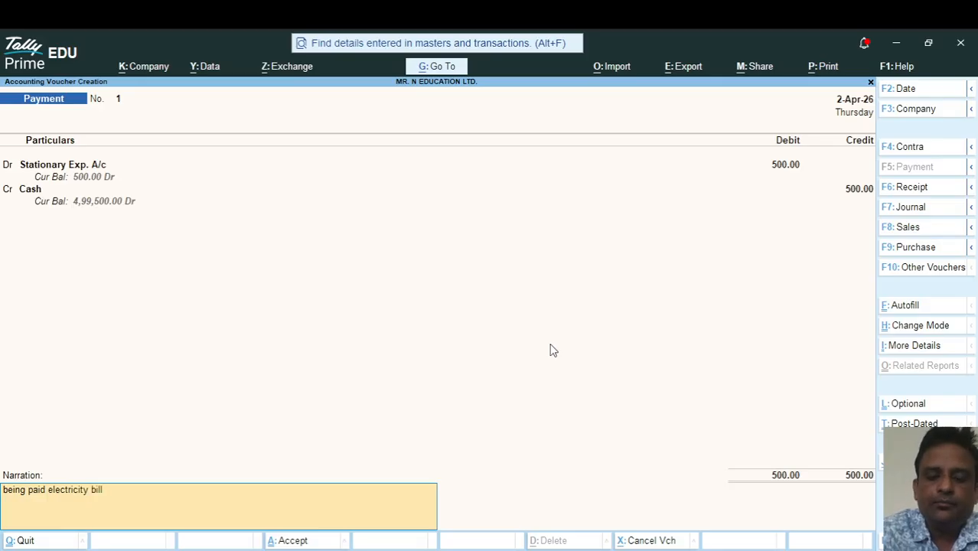
type("l")
key("Return")
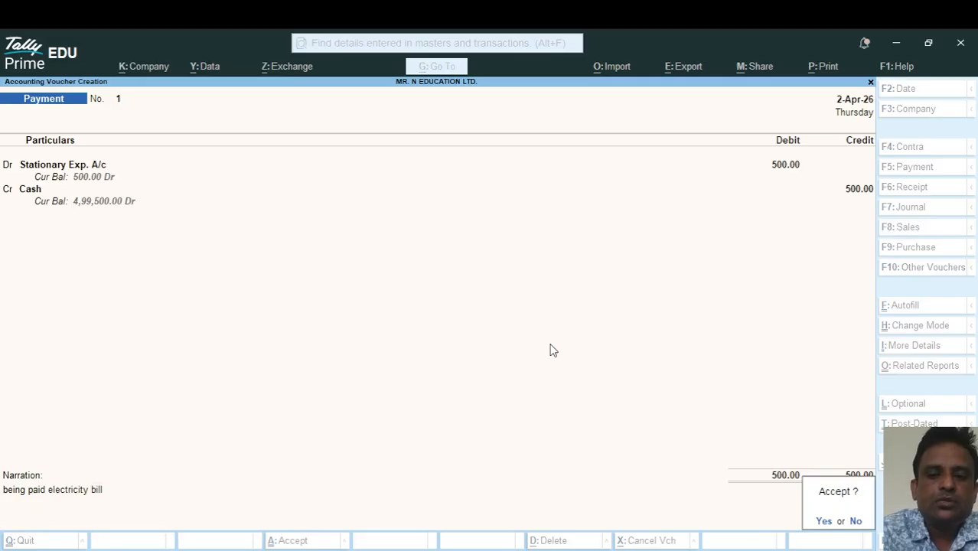
key("Return")
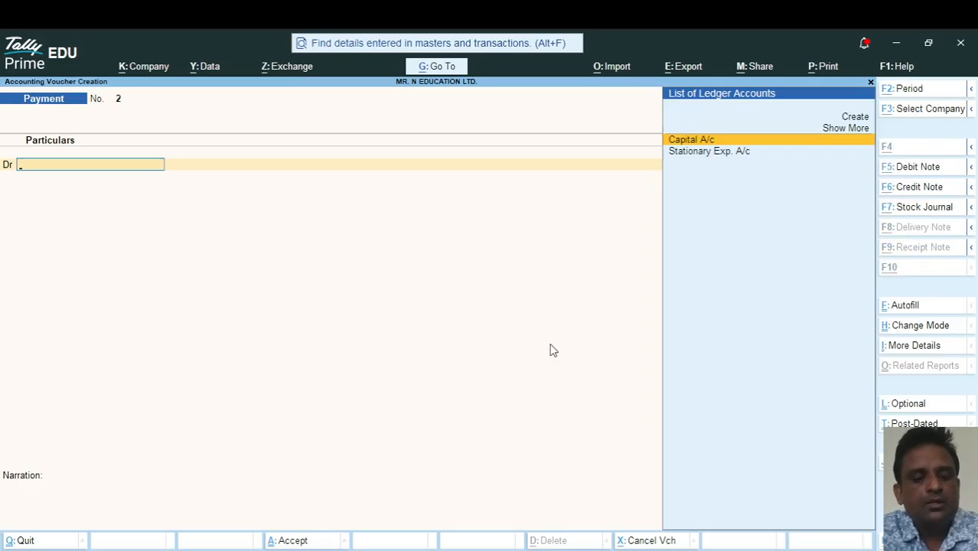
Start a new ledger named "Rent Exp. A/c" from the next payment voucher and keep it under Indirect Expenses
key("alt+c")
type("Rent Epx")
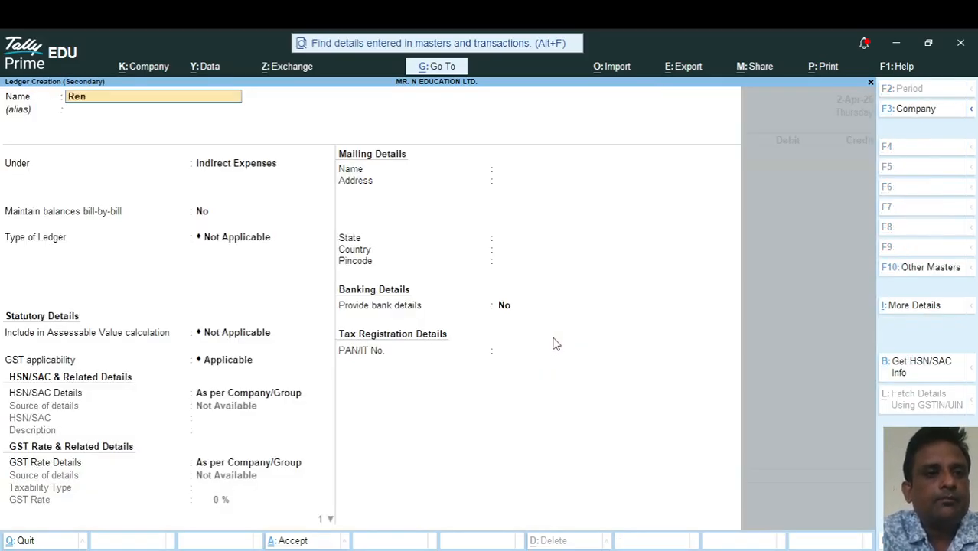
key("BackSpace")
key("BackSpace")
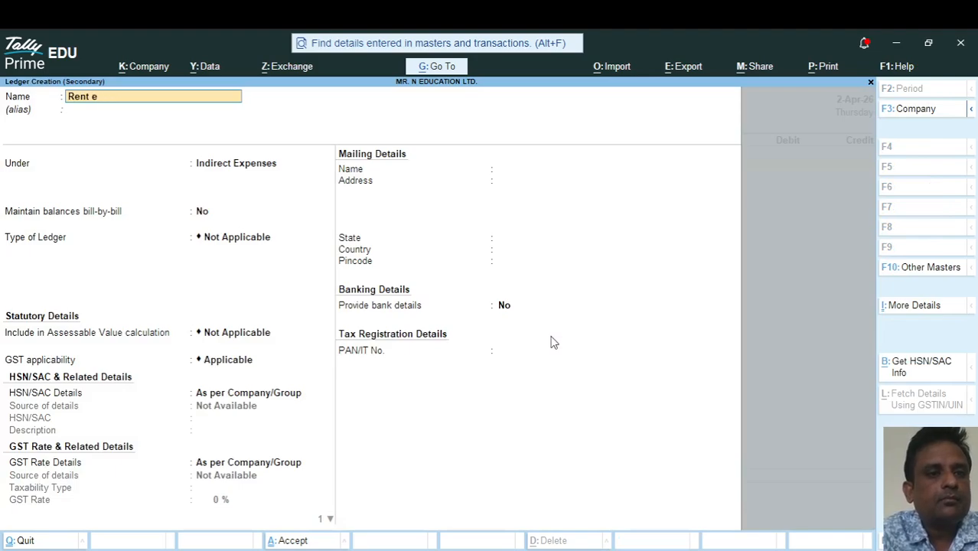
type("xp. a/c")
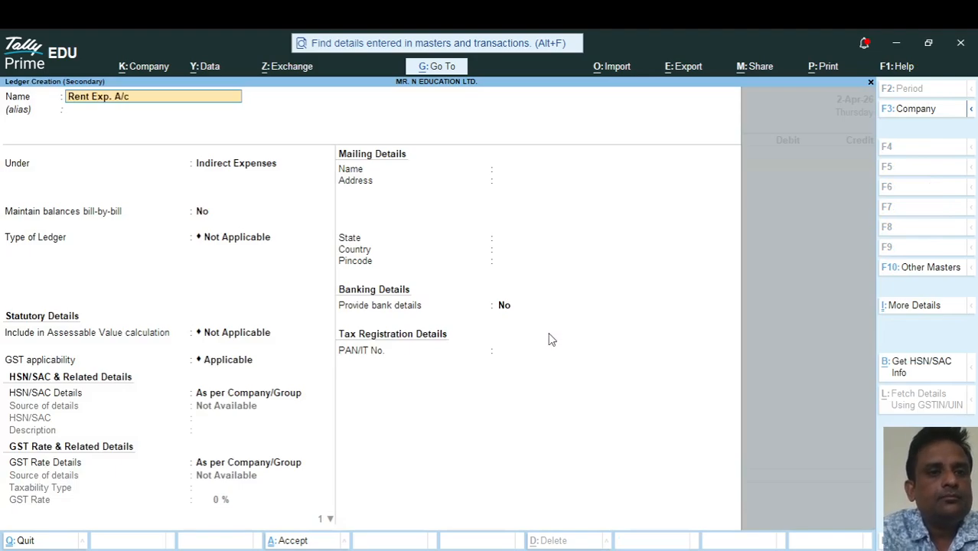
key("Return")
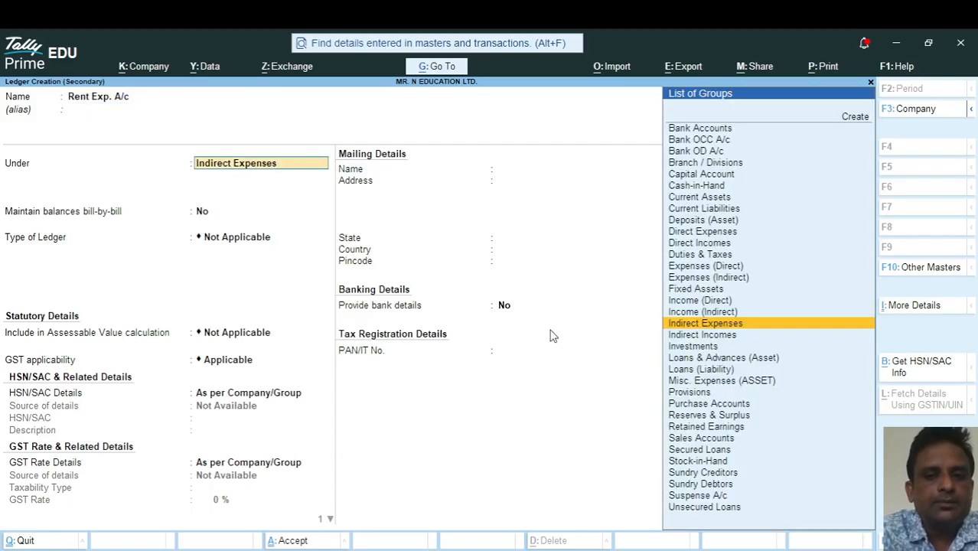
key("Return")
Set the rent ledger's GST applicability to Not Applicable, keeping the ledger type and assessable value defaults
key("Return")
key("Return")
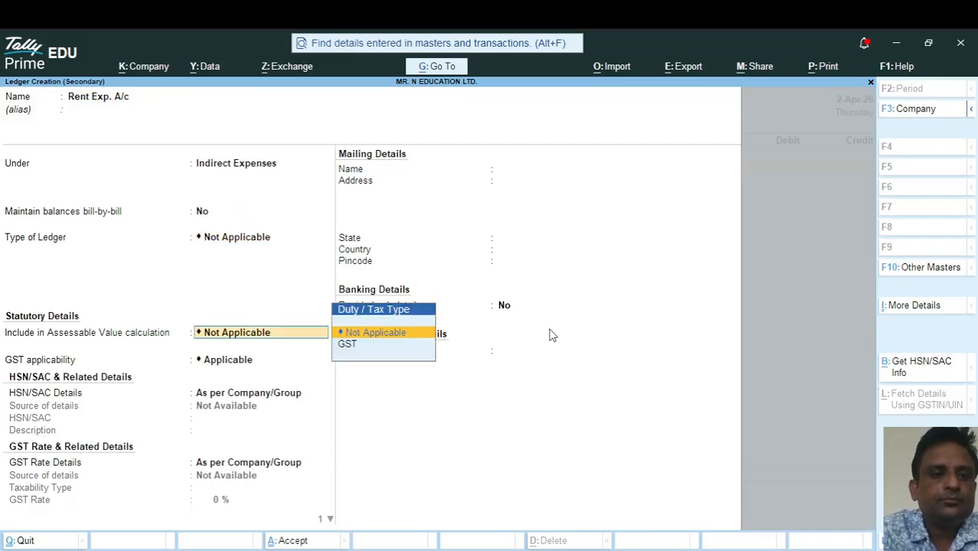
key("Return")
type("N")
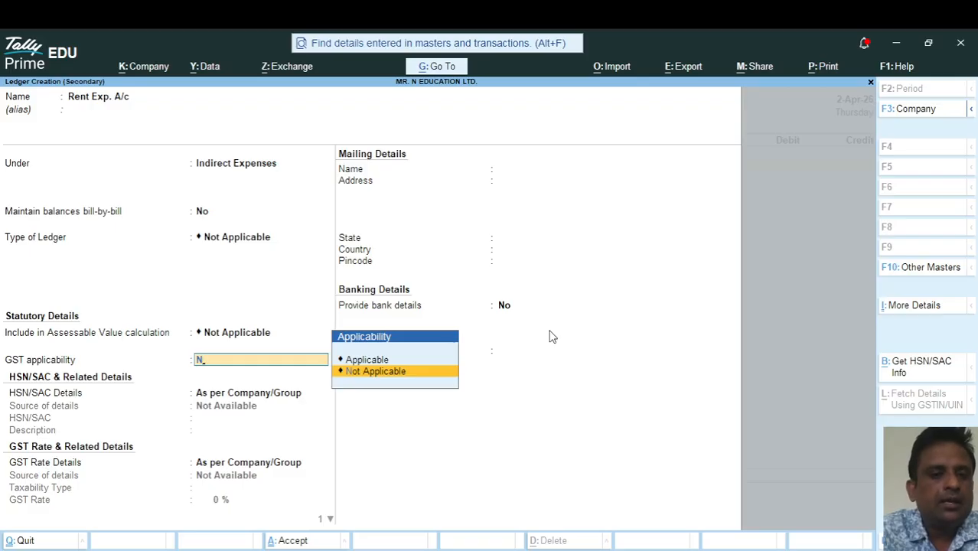
key("Return")
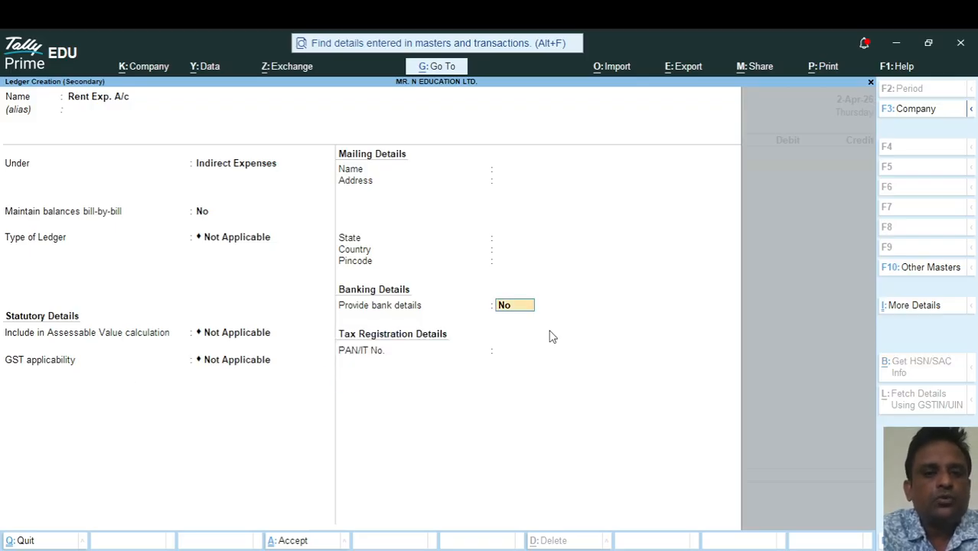
Save the rent ledger, debit Rent Exp. A/c with 6000 and credit Cash with the same amount
key("Return")
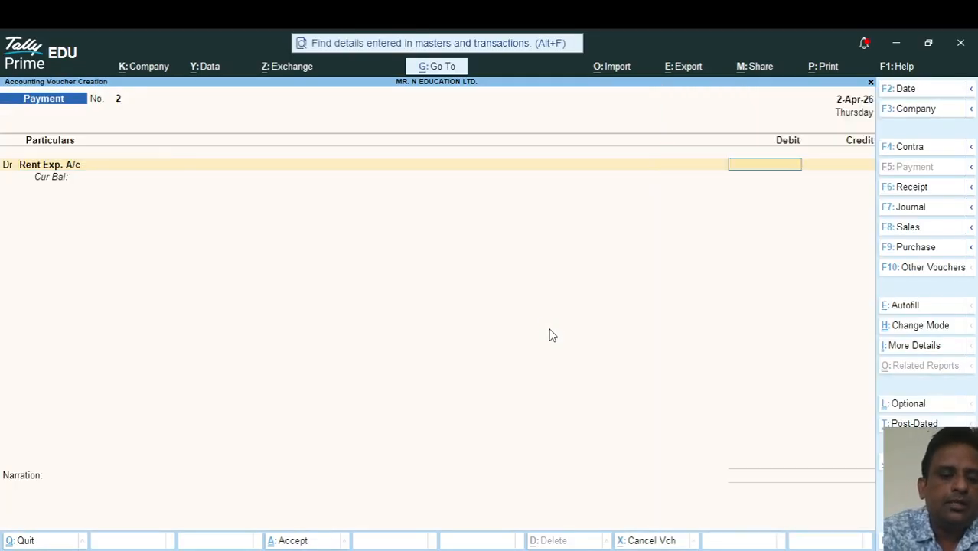
type("6000")
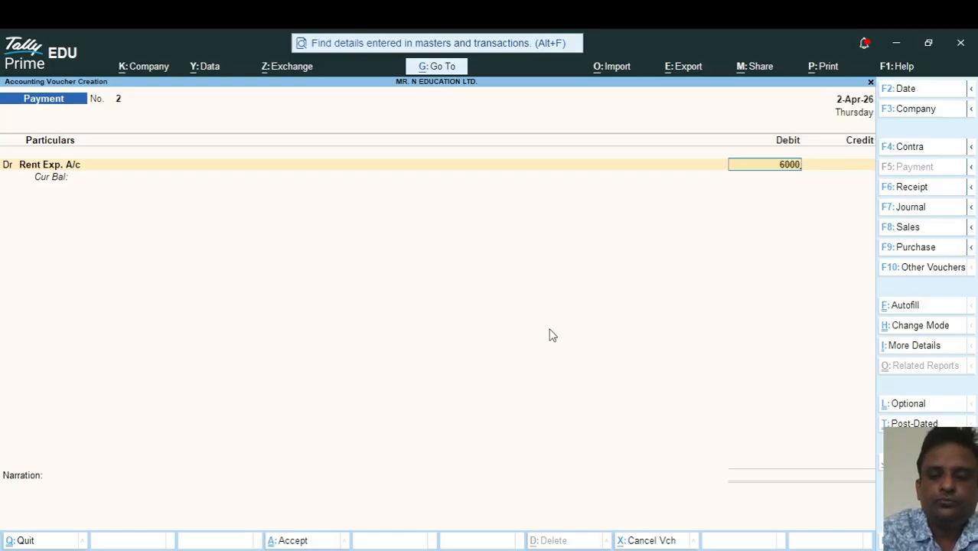
key("Return")
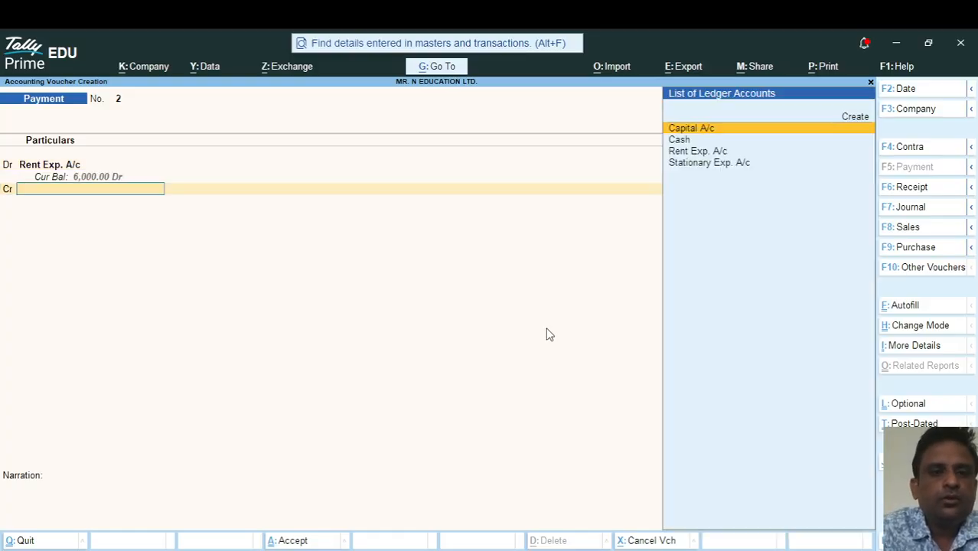
key("Down")
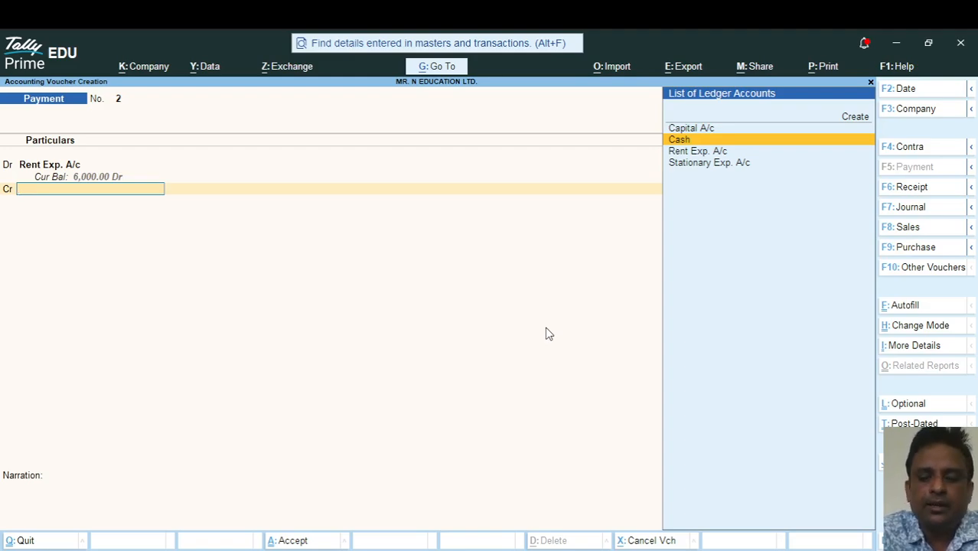
key("Return")
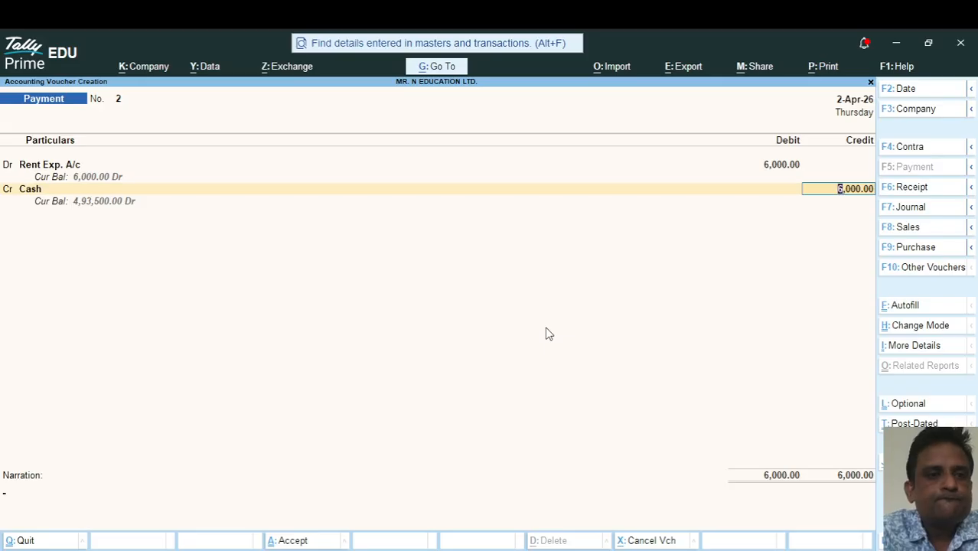
key("Return")
Enter the narration "being paid rent" and accept the rent payment voucher
type("being p")
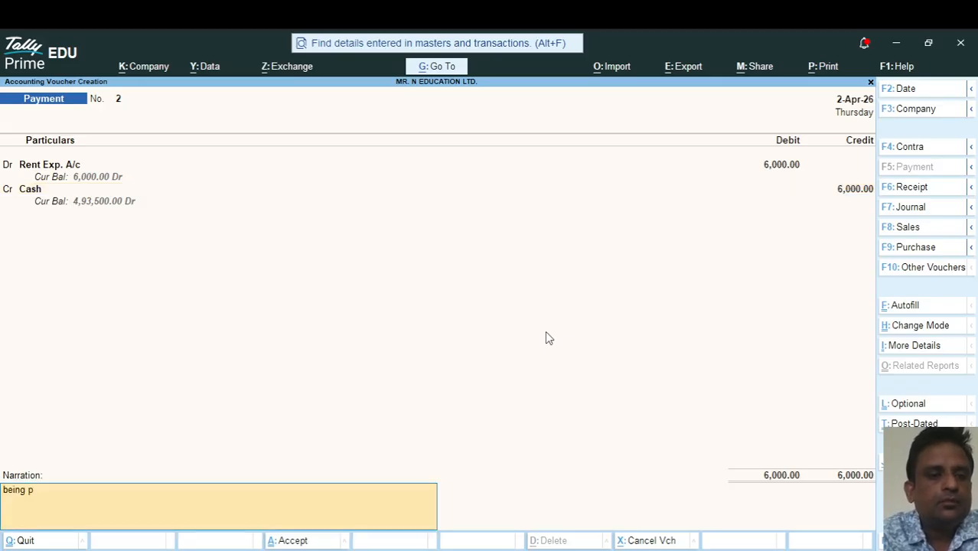
type("aid rend")
key("BackSpace")
type("n")
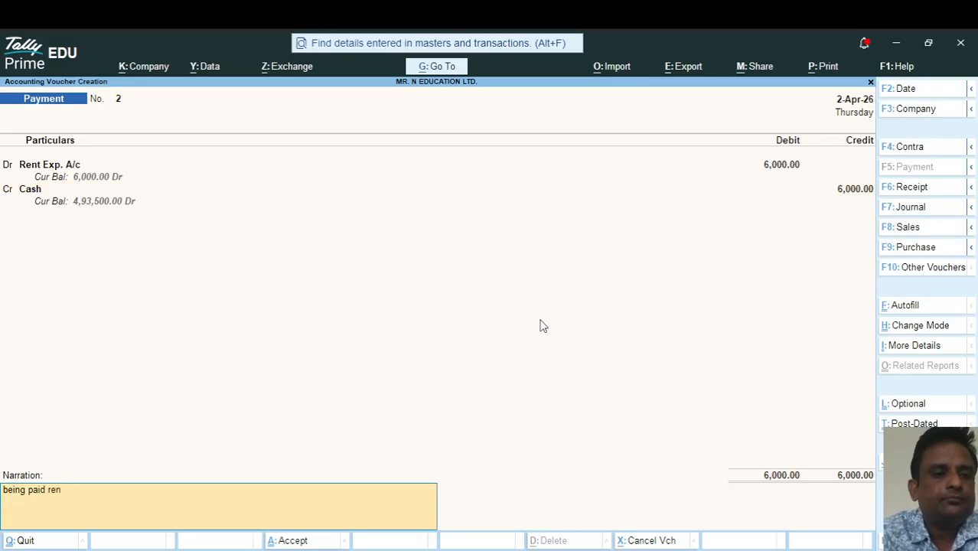
type("d=t")
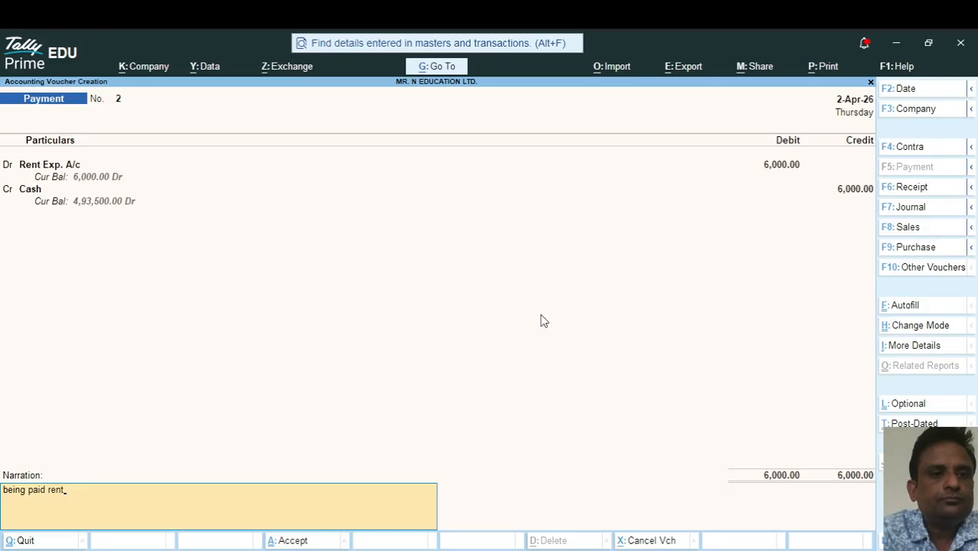
key("Return")
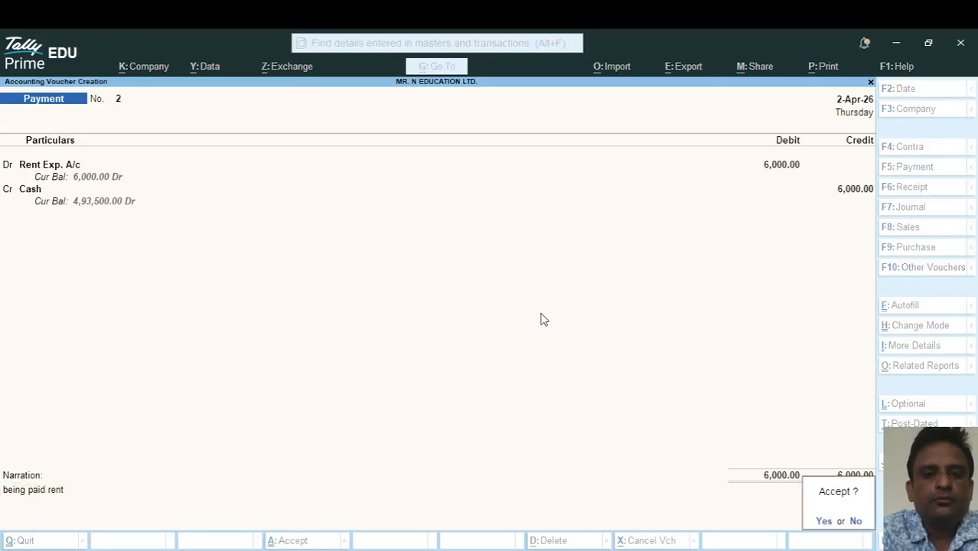
key("Return")
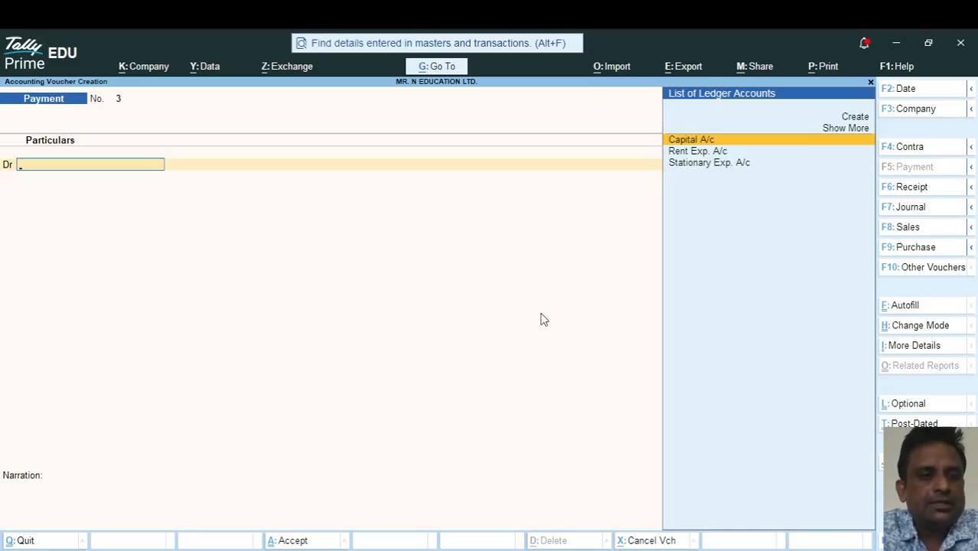
Start a new ledger named "Wages A/c" from the next payment voucher and place it under Direct Expenses
key("alt+c")
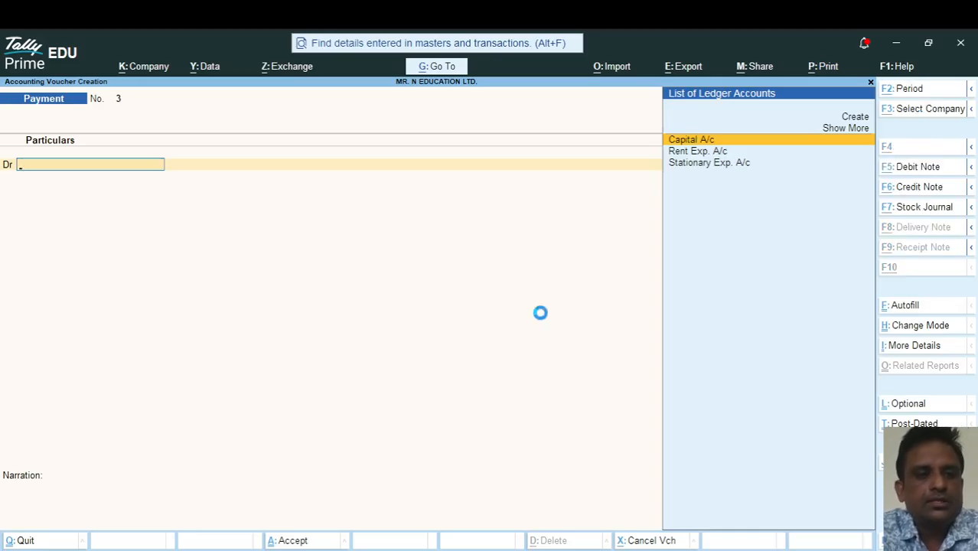
type("Wa")
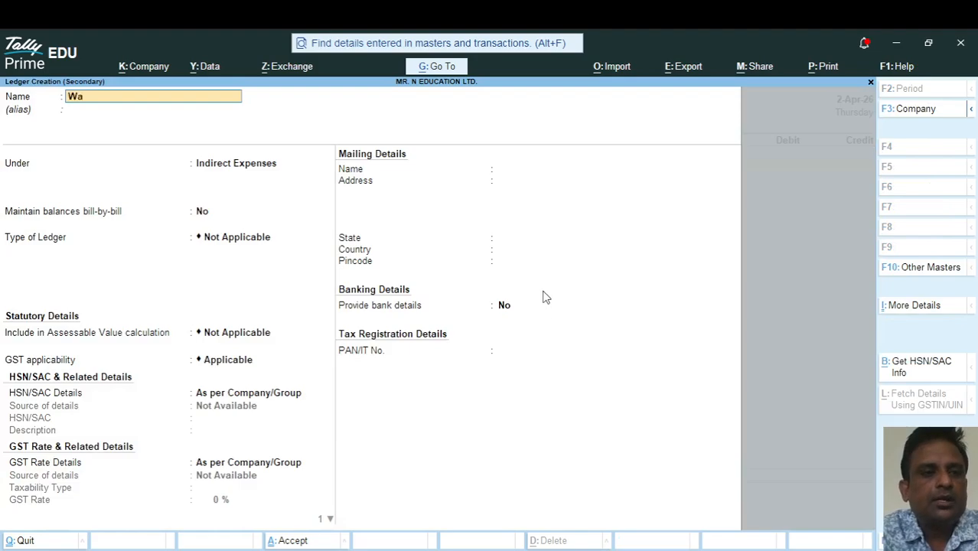
type("ges A/c")
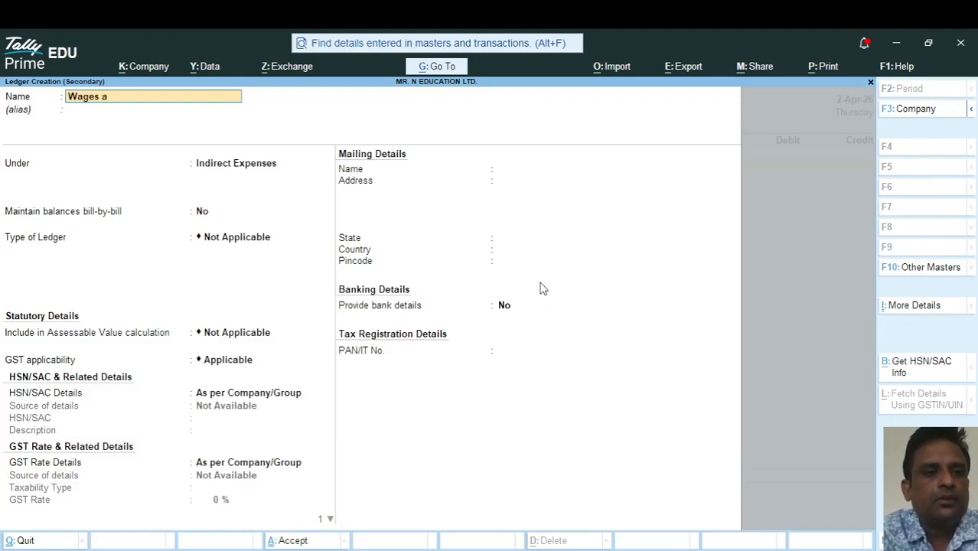
key("Return")
type("D")
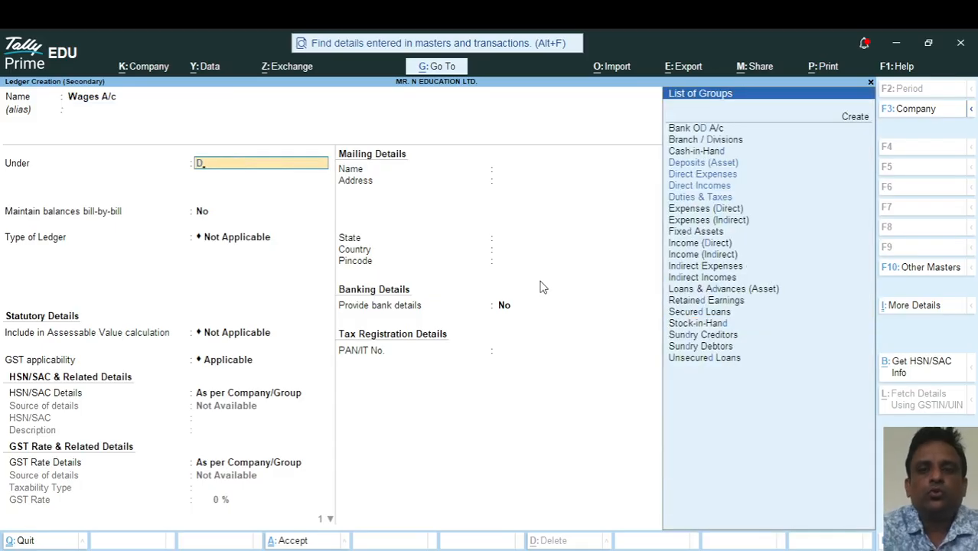
key("Down")
key("Down")
key("Down")
key("Up")
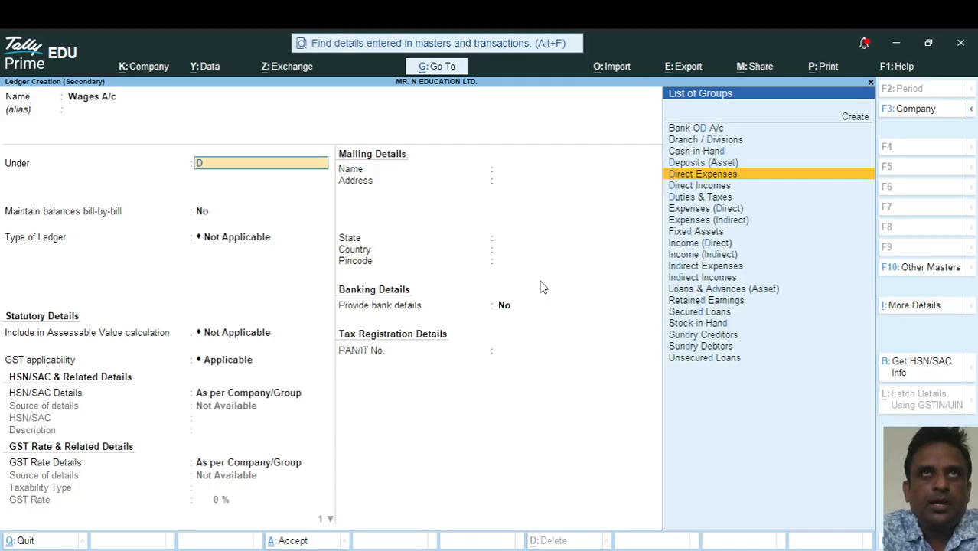
key("Return")
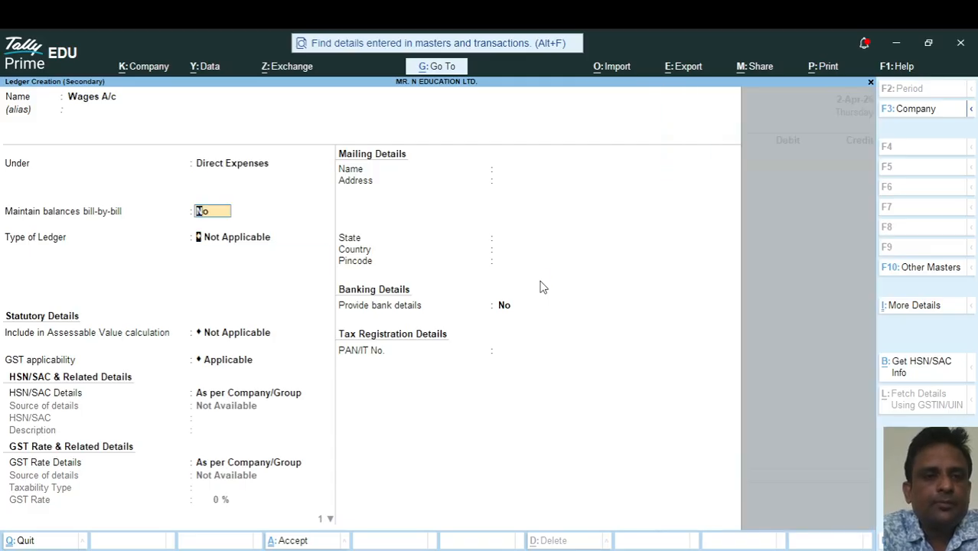
Set the wages ledger's GST applicability to Not Applicable, keep the other defaults and save the ledger
key("Return")
key("Return")
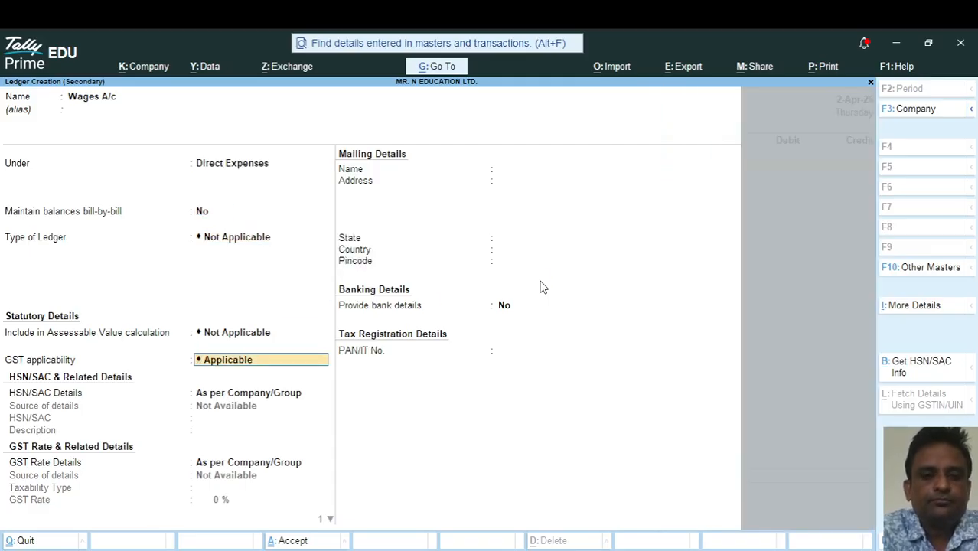
type("N")
key("Return")
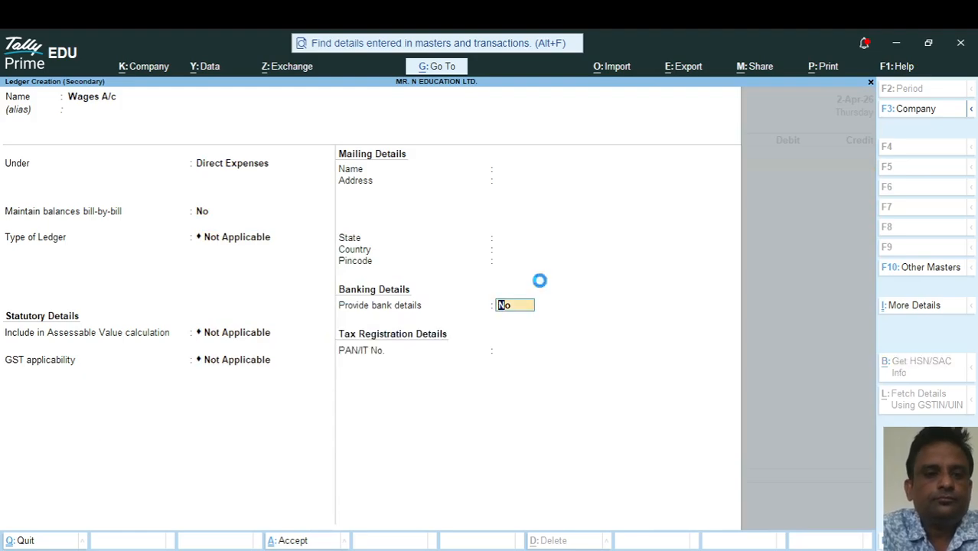
key("Return")
key("Return")
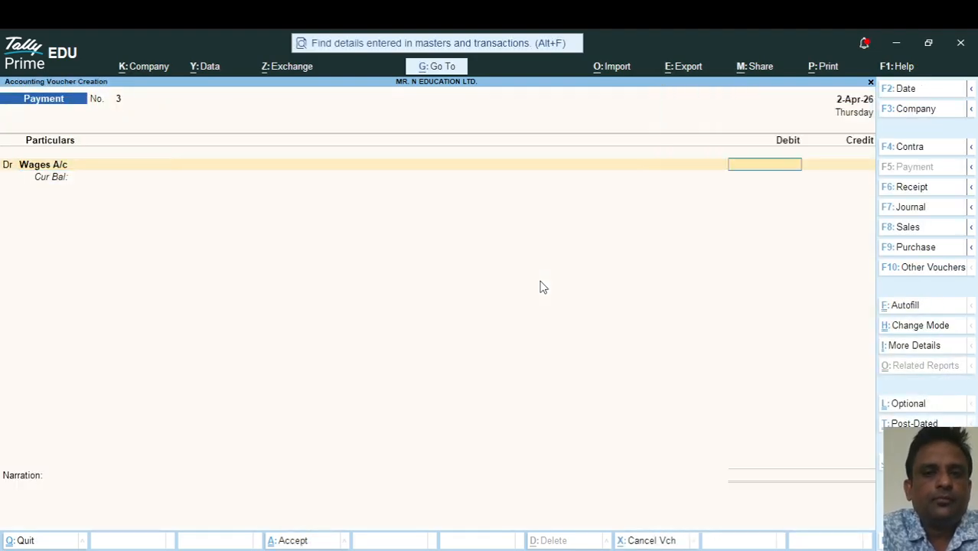
Debit Wages A/c with 800 and credit Cash with the same amount
type("800")
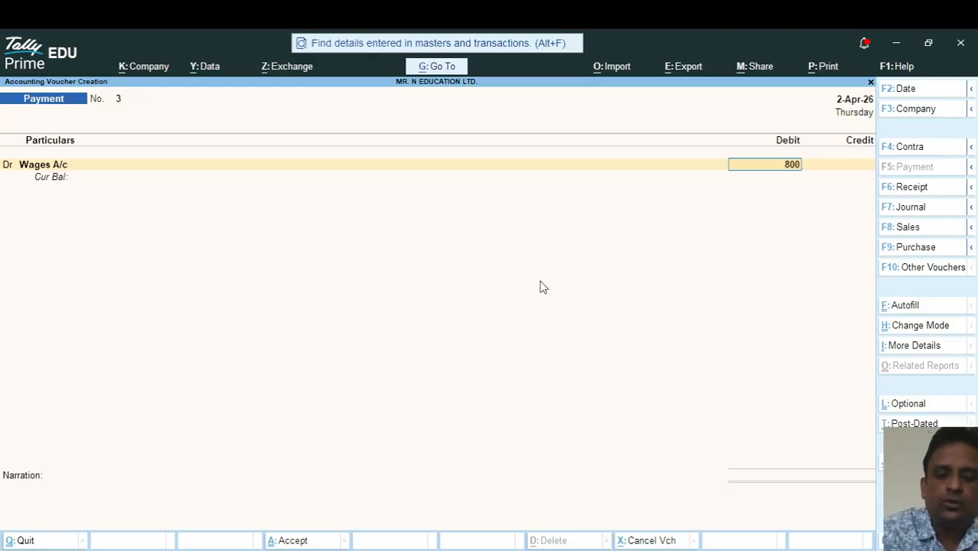
key("Return")
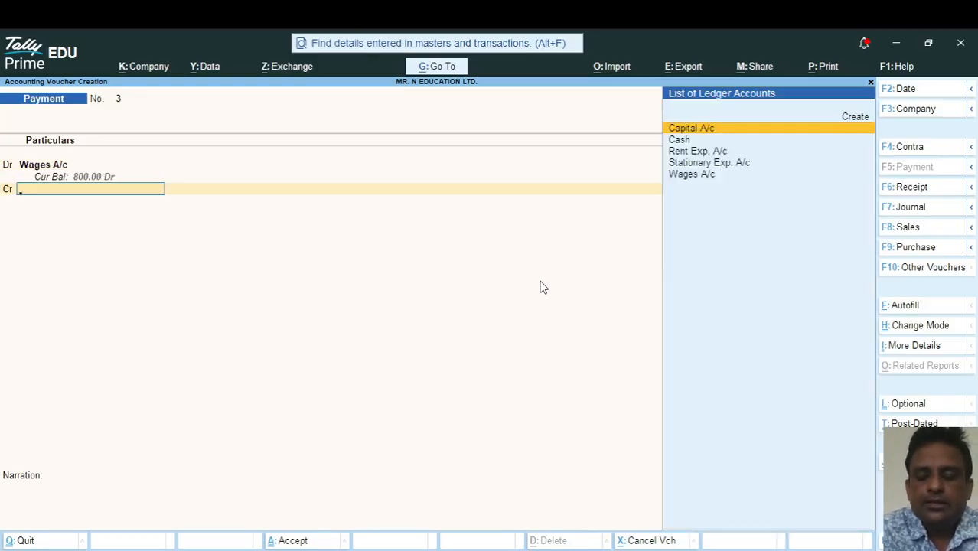
key("Down")
key("Return")
key("Return")
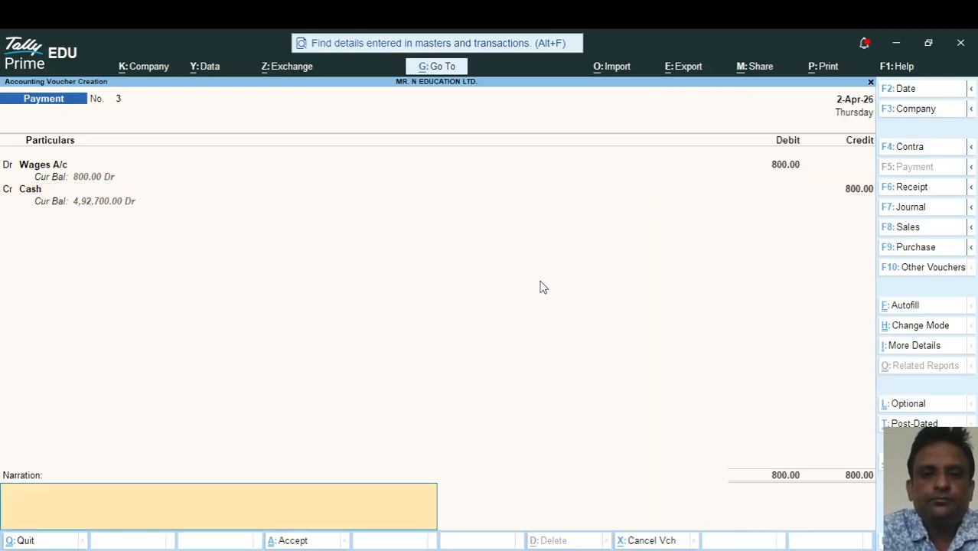
Enter the narration "being paid wages" and accept the wages payment voucher
type("being")
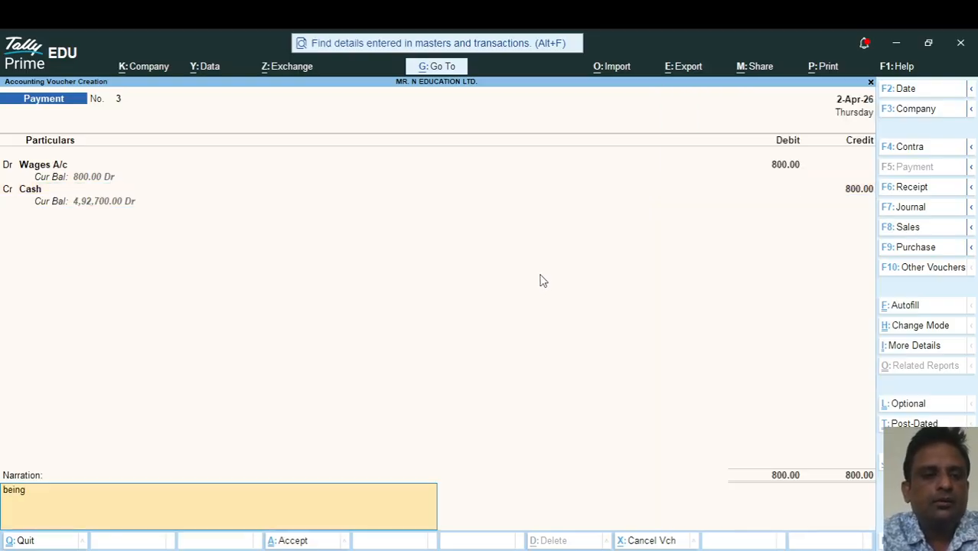
type(" paid wages")
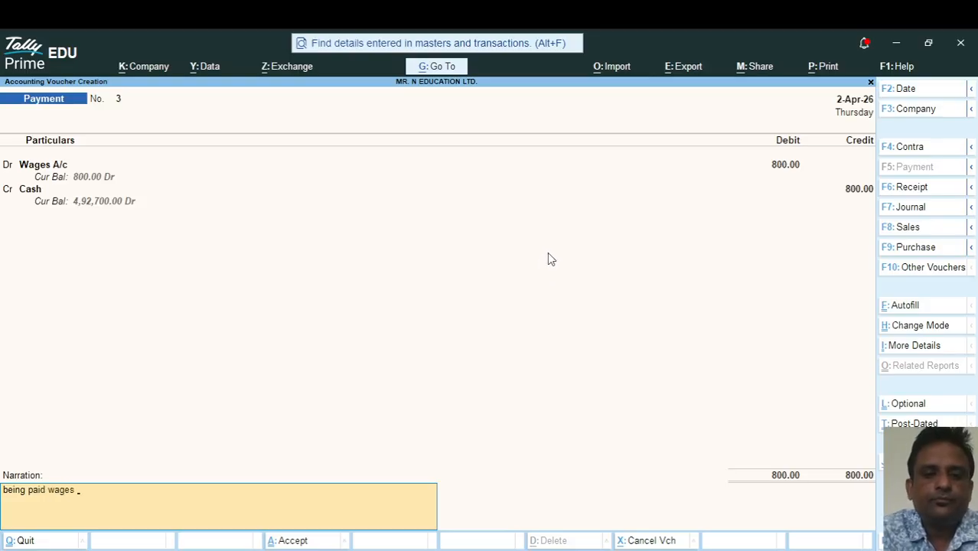
key("Return")
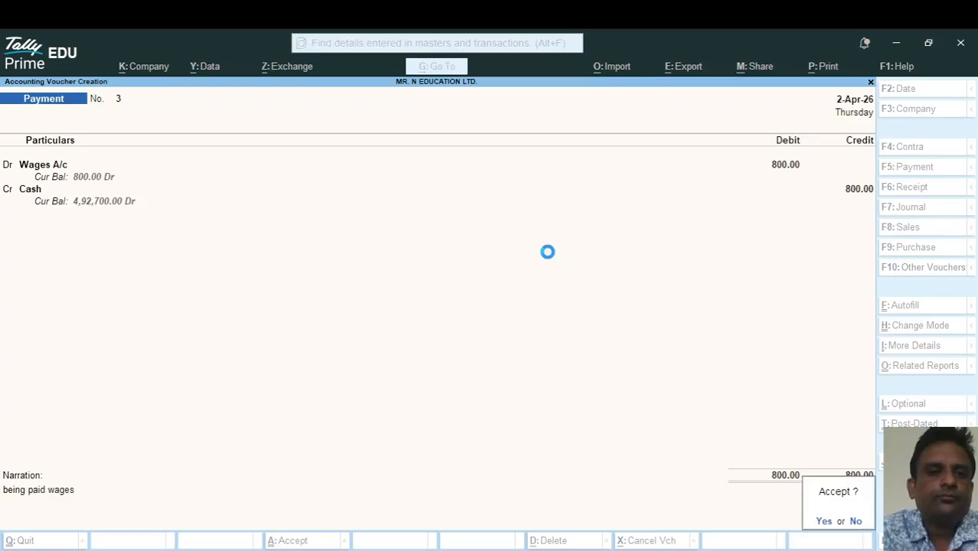
key("Return")
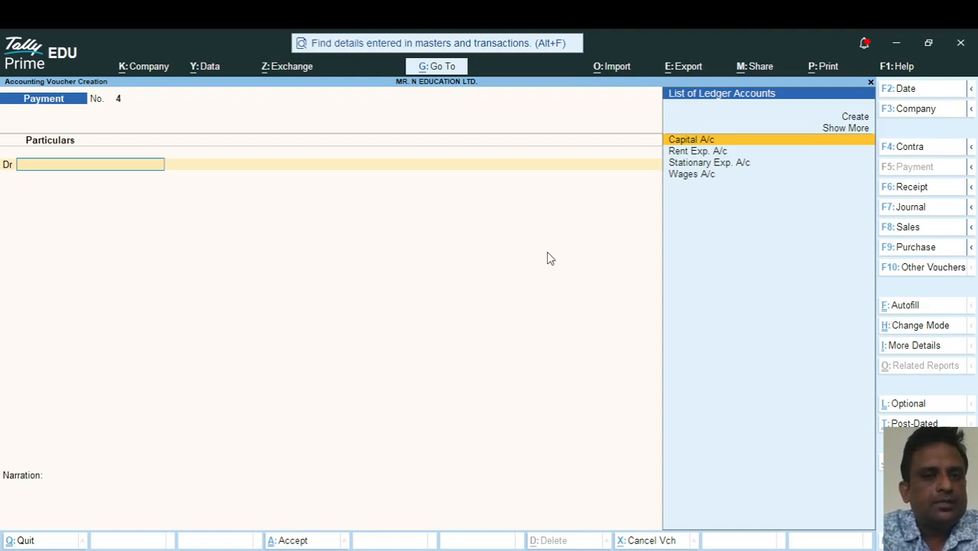
Start a new ledger named "Transport Exp. A/c" from the next payment voucher and keep it under Direct Expenses
key("alt+c")
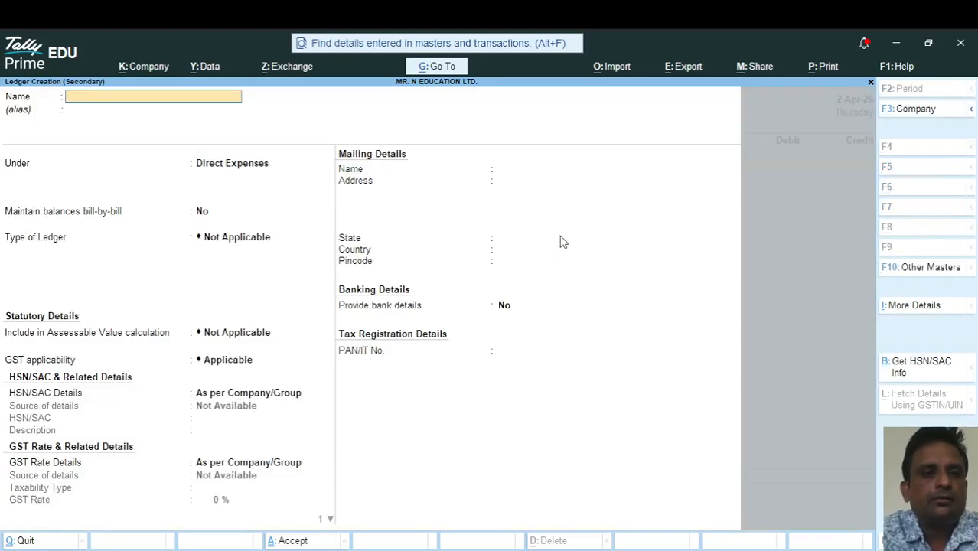
type("Tram")
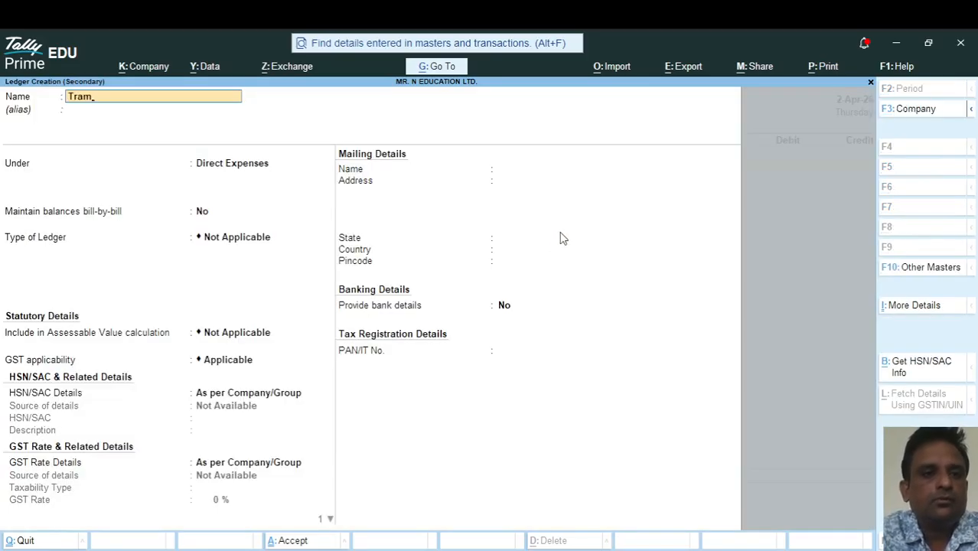
key("BackSpace")
type("ndp")
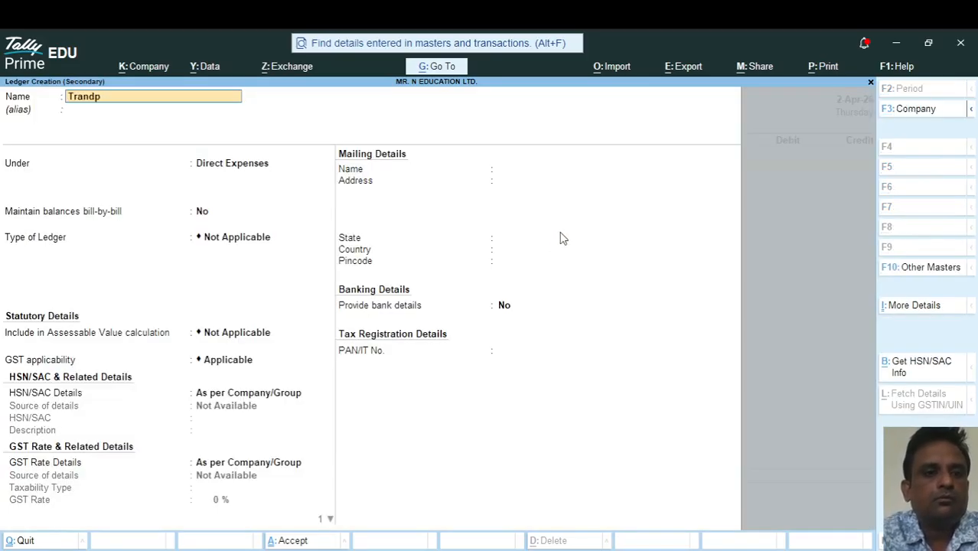
type("ort")
key("BackSpace")
key("BackSpace")
key("BackSpace")
key("BackSpace")
key("BackSpace")
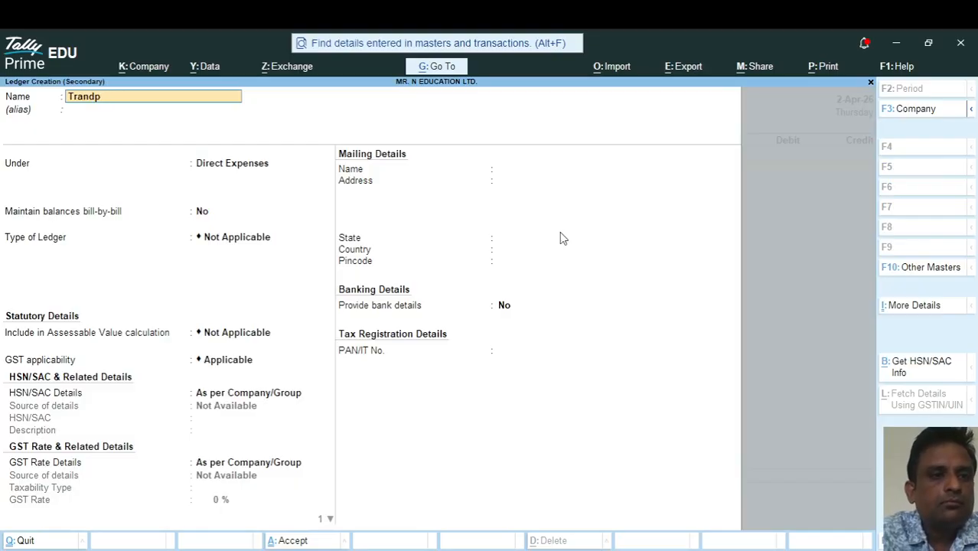
type("sport Exp. Ac")
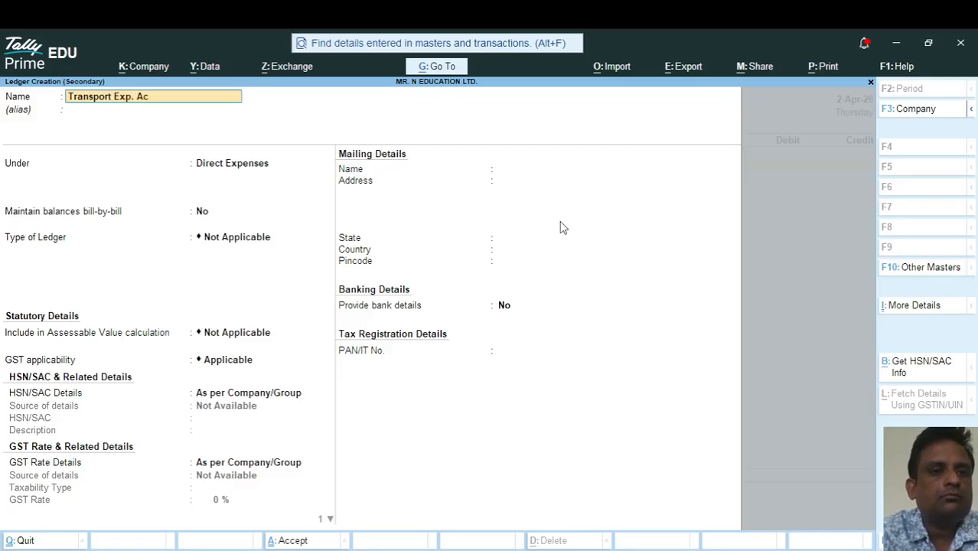
key("BackSpace")
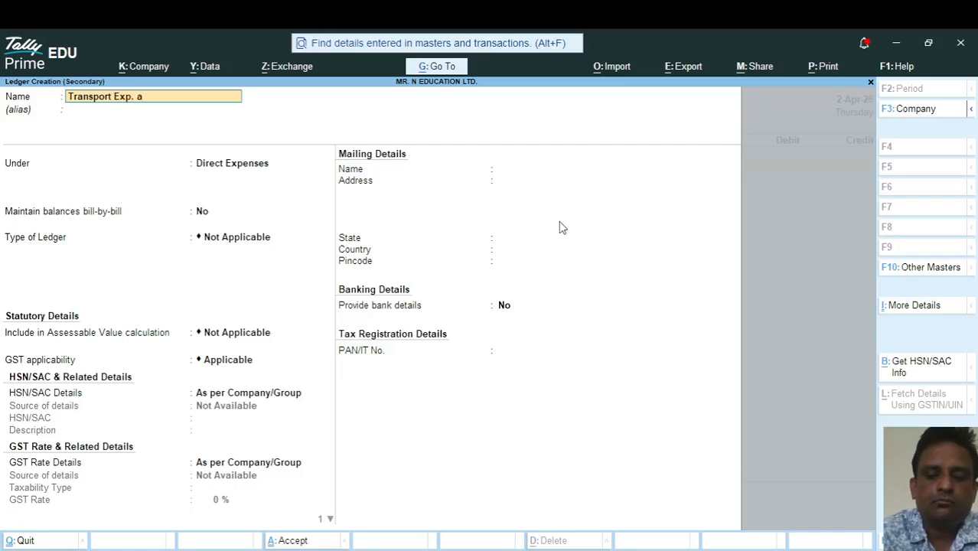
type("/c")
key("Return")
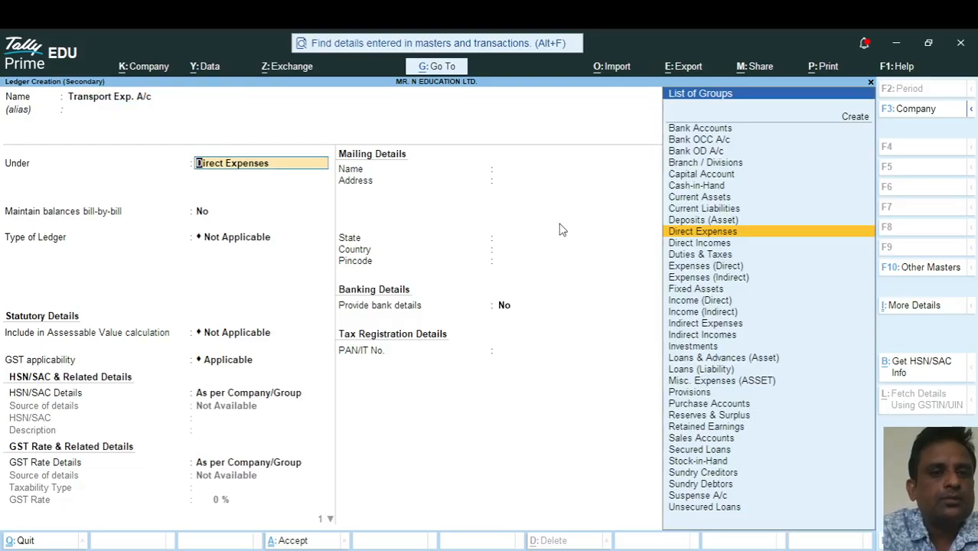
key("Return")
Set the transport ledger's GST applicability to Not Applicable, keep the other defaults and save the ledger
key("Return")
key("Return")
key("Return")
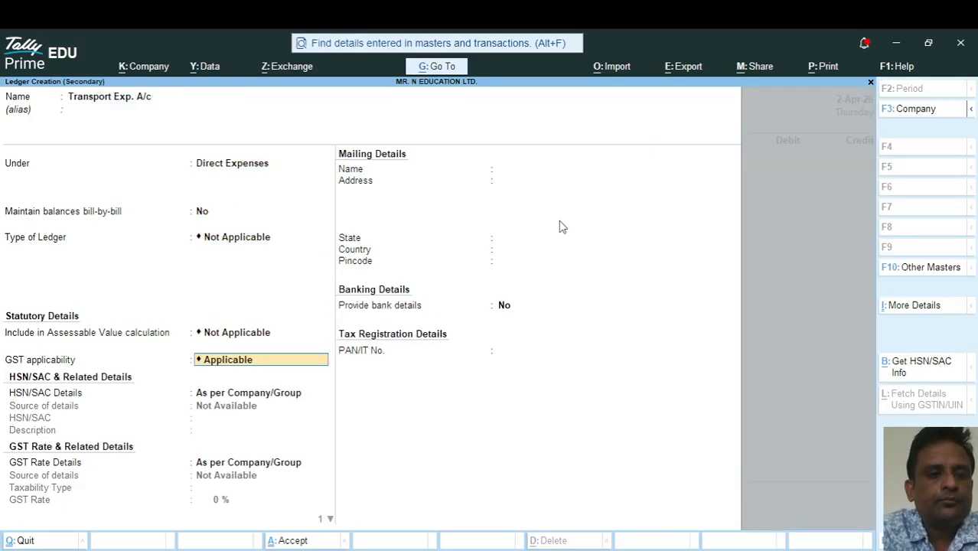
type("N")
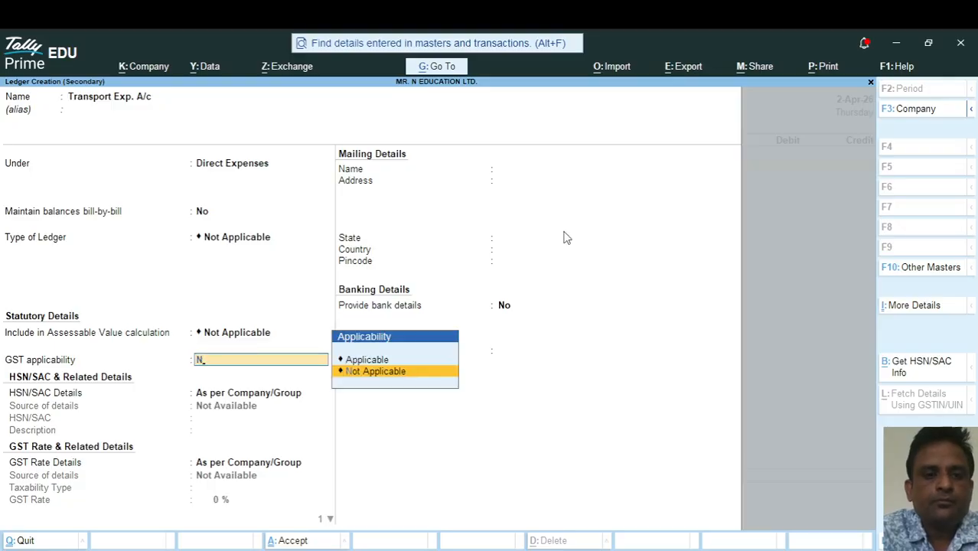
key("Return")
key("Return")
key("Return")
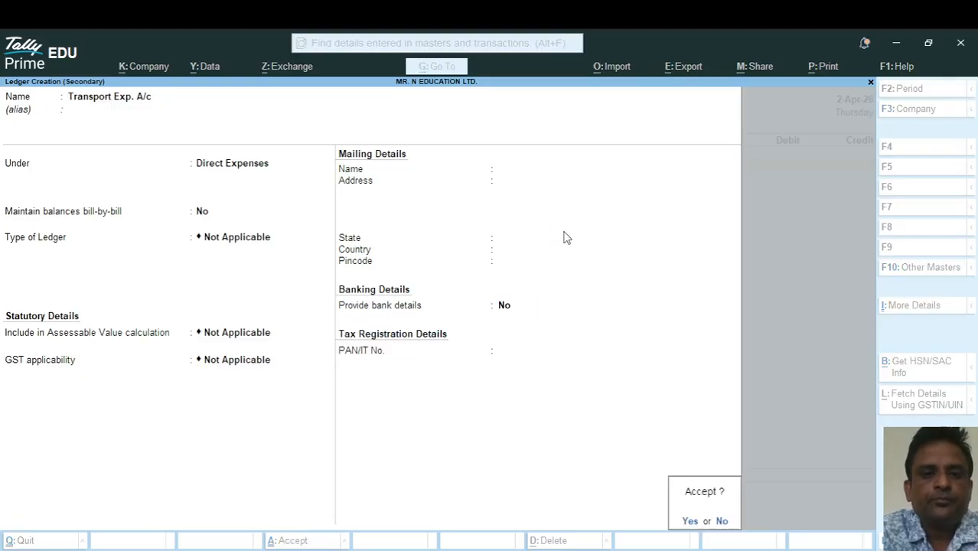
key("Return")
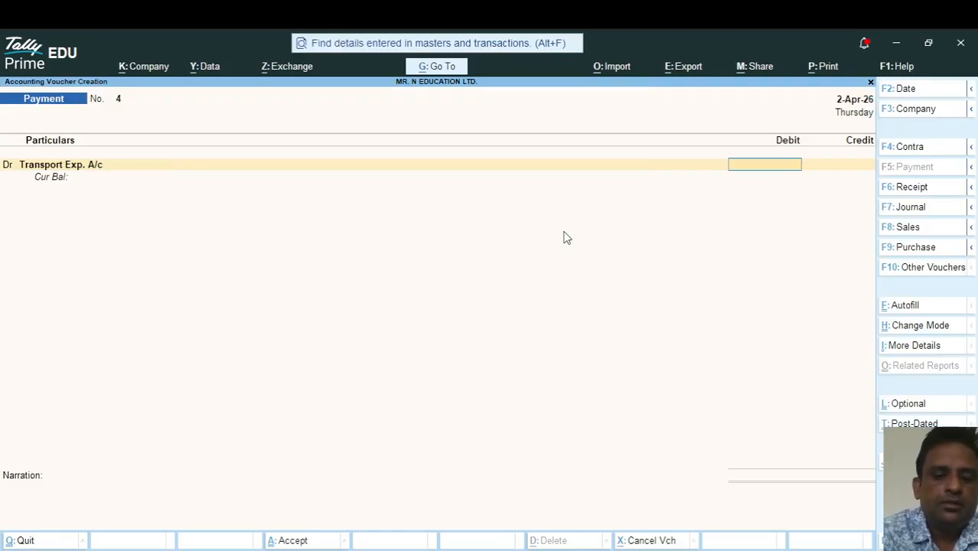
Debit Transport Exp. A/c with 1000 and credit Cash with the same amount
type("1000")
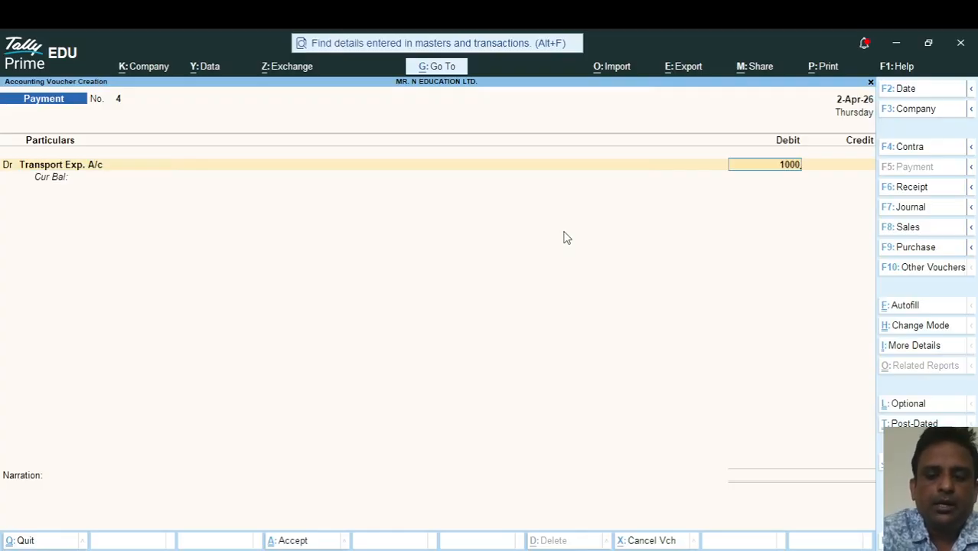
key("Return")
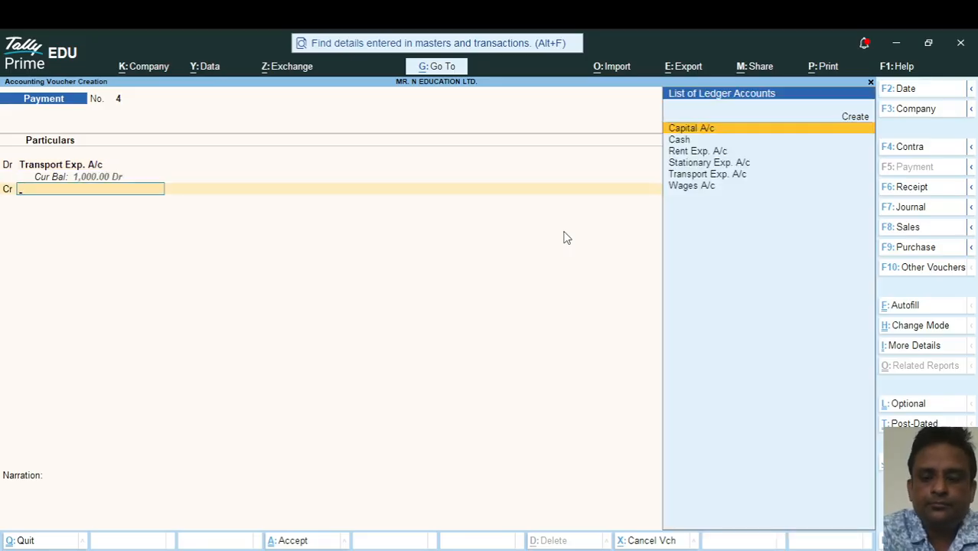
key("Down")
key("Return")
key("Return")
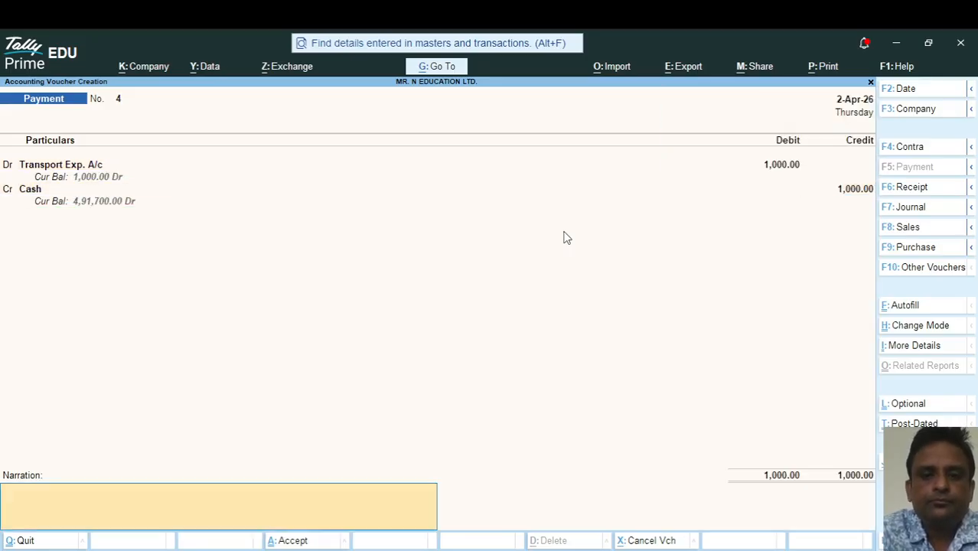
Enter the narration "being paid transport exp." and accept the transport payment voucher
type("being paid ")
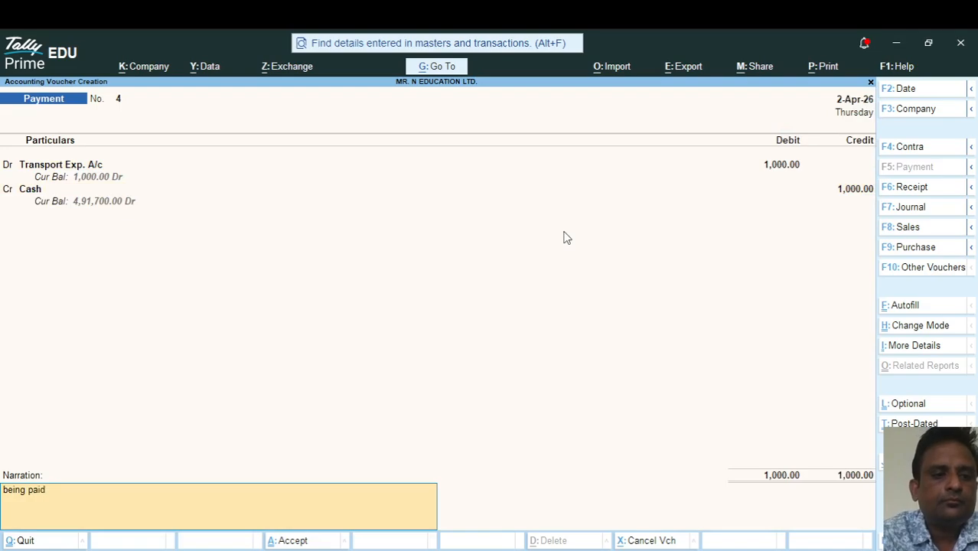
type("transs")
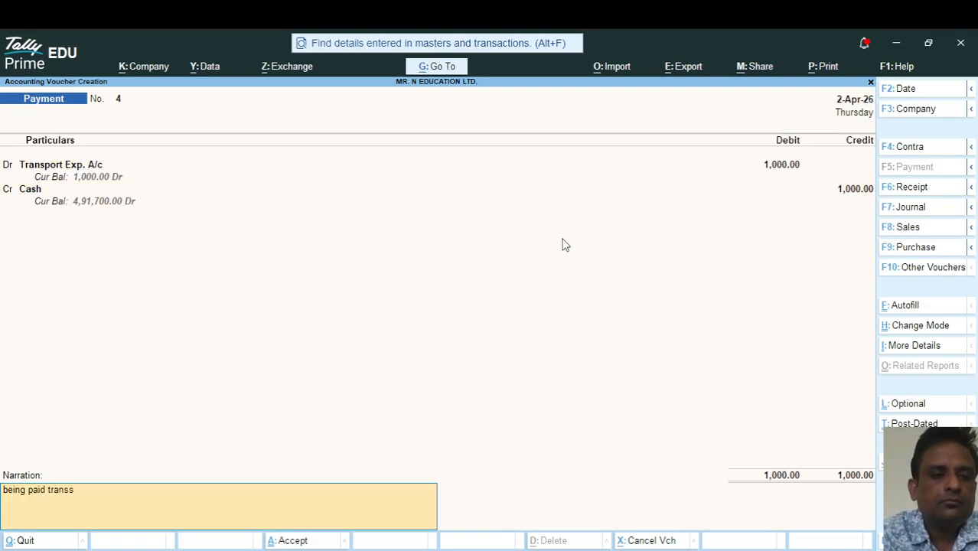
key("BackSpace")
type("port")
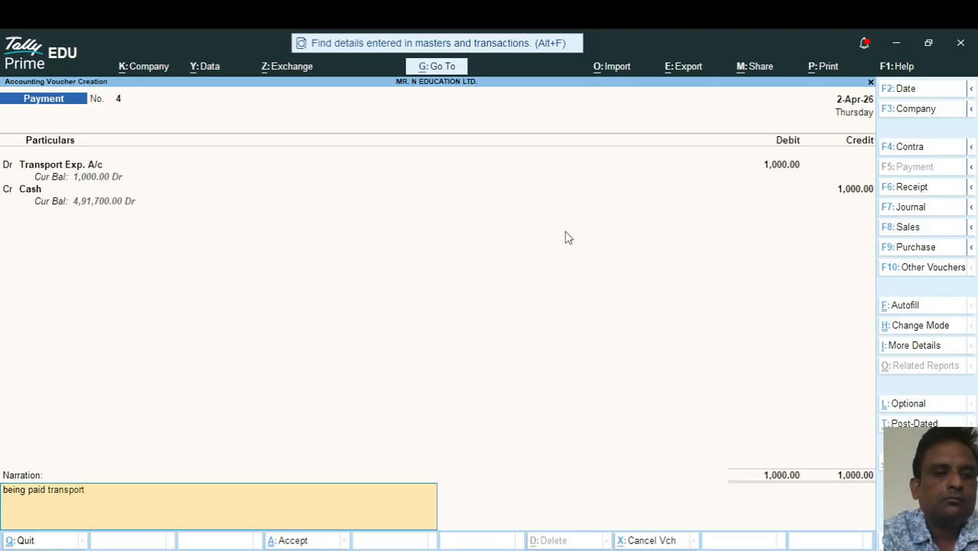
type(" exp.")
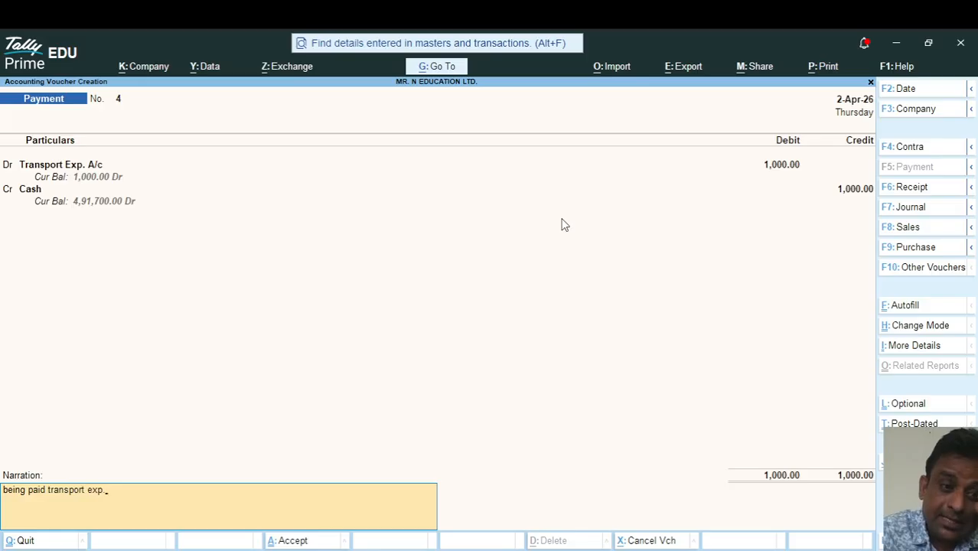
key("Return")
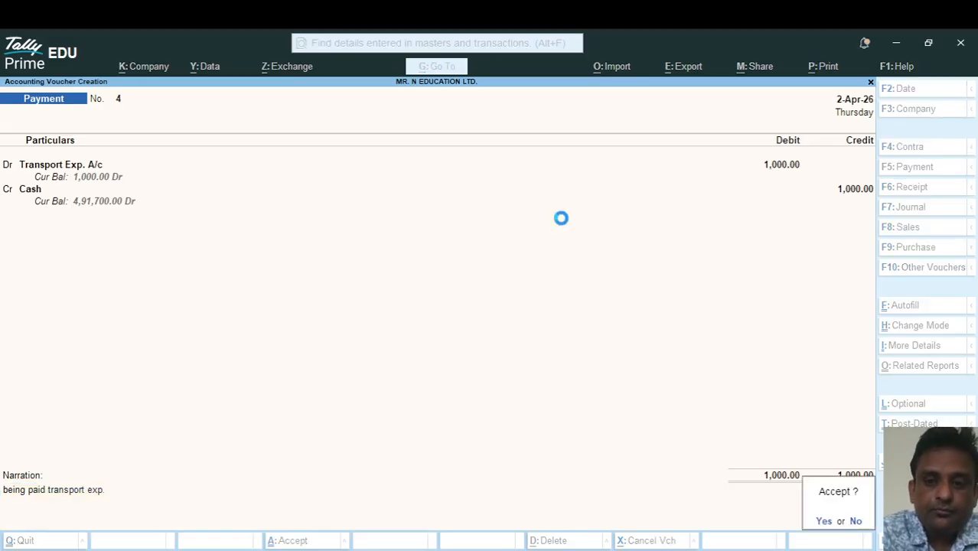
key("Return")
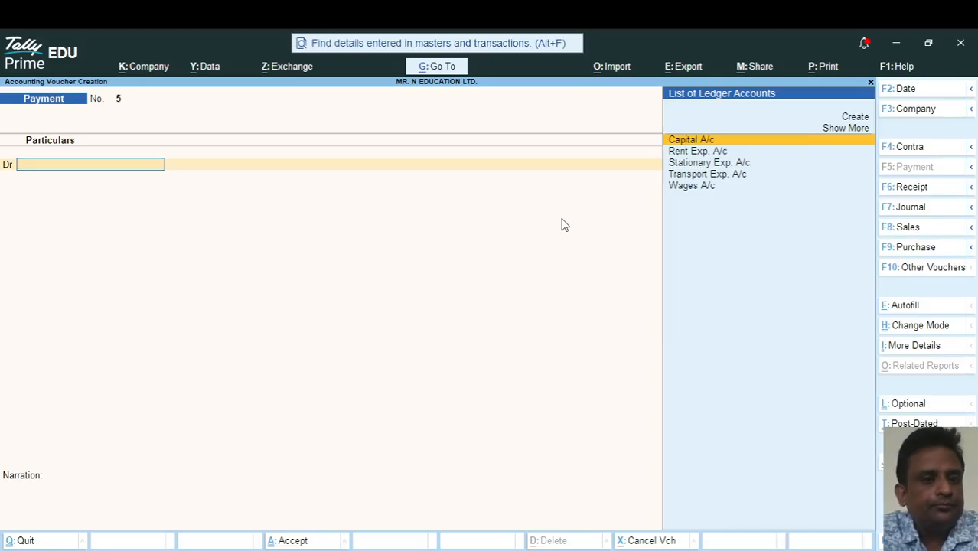
Start a new ledger named "Electricity Exp. A/c" from the next payment voucher and place it under Indirect Expenses
key("alt+c")
type("E")
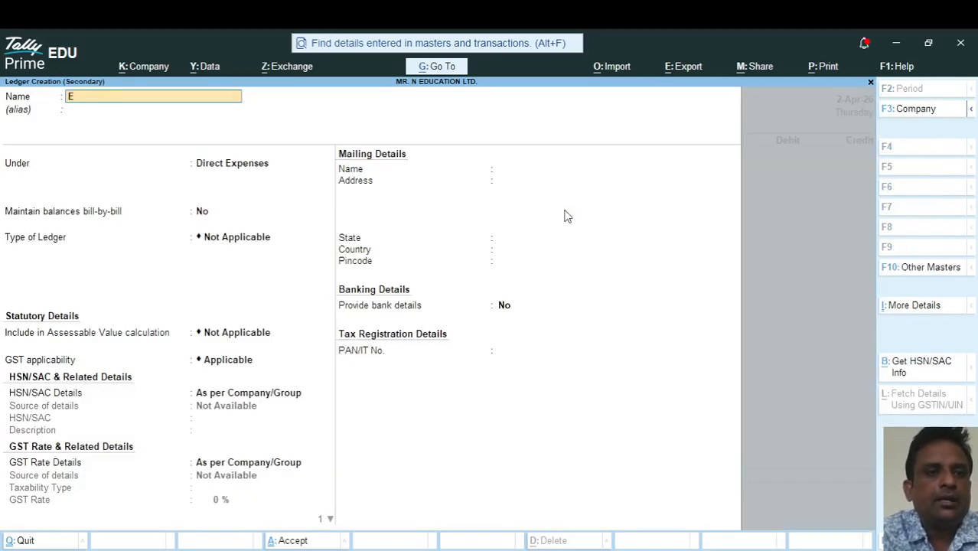
type("lectri")
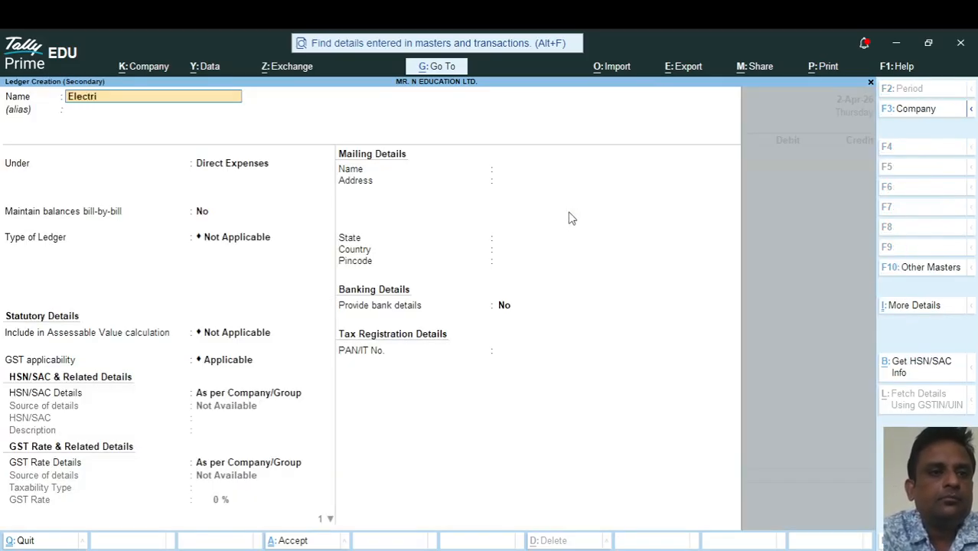
type("city Exp")
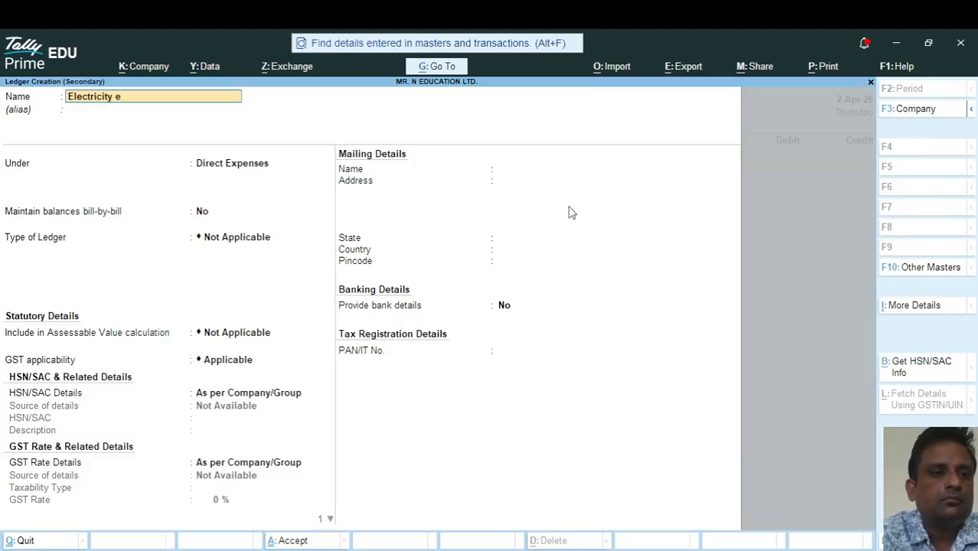
type(". A/c")
key("Return")
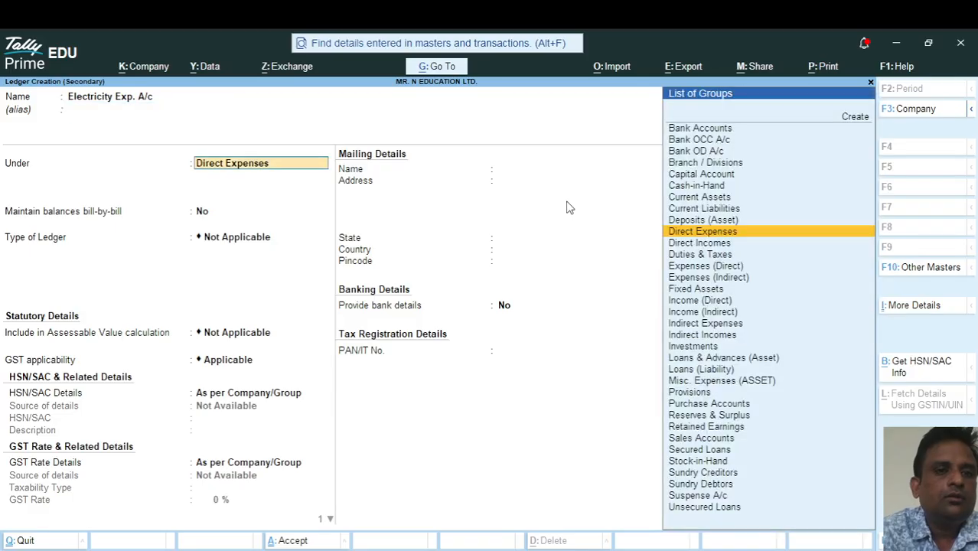
type("In")
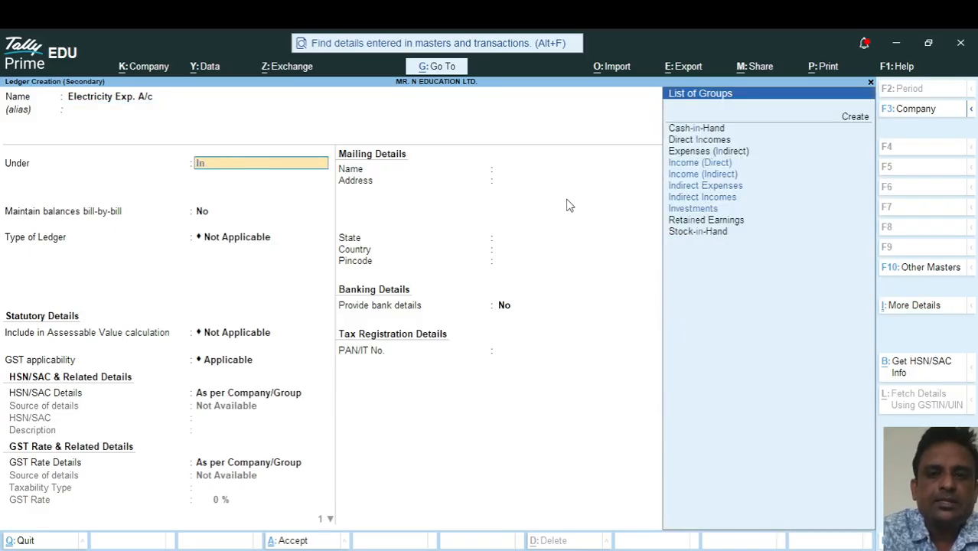
key("Up")
key("Up")
key("Up")
key("Return")
Set the electricity ledger's GST applicability to Not Applicable, keep the other defaults and save the ledger
key("Return")
key("Return")
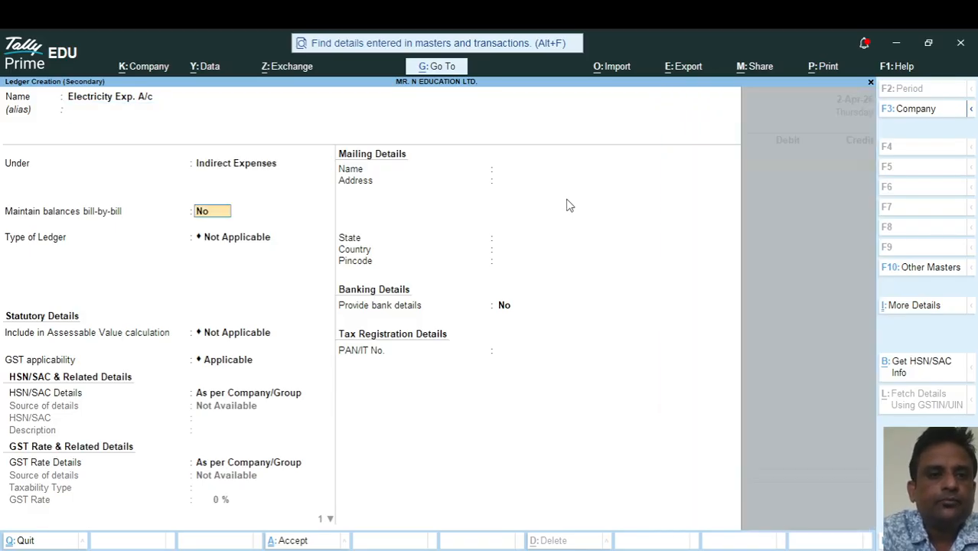
key("Return")
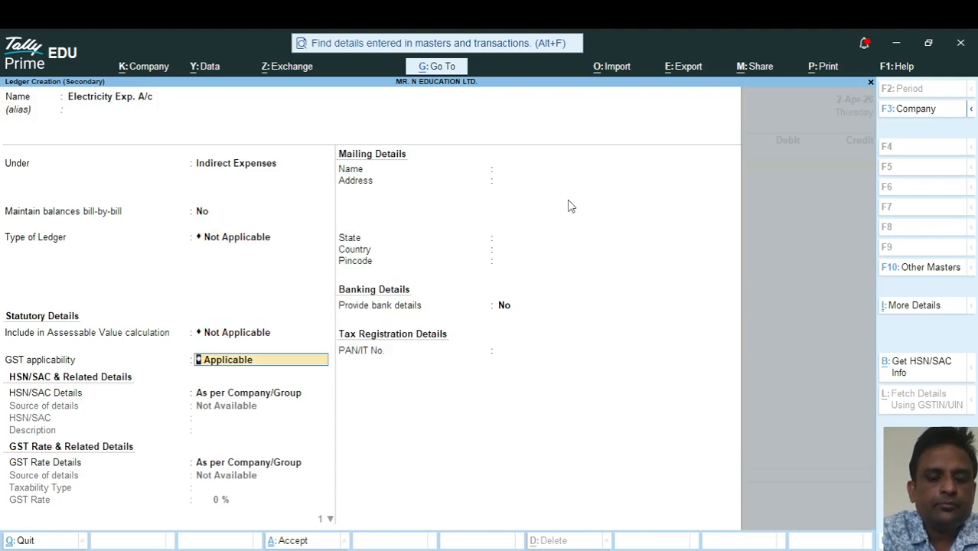
type("N")
key("Return")
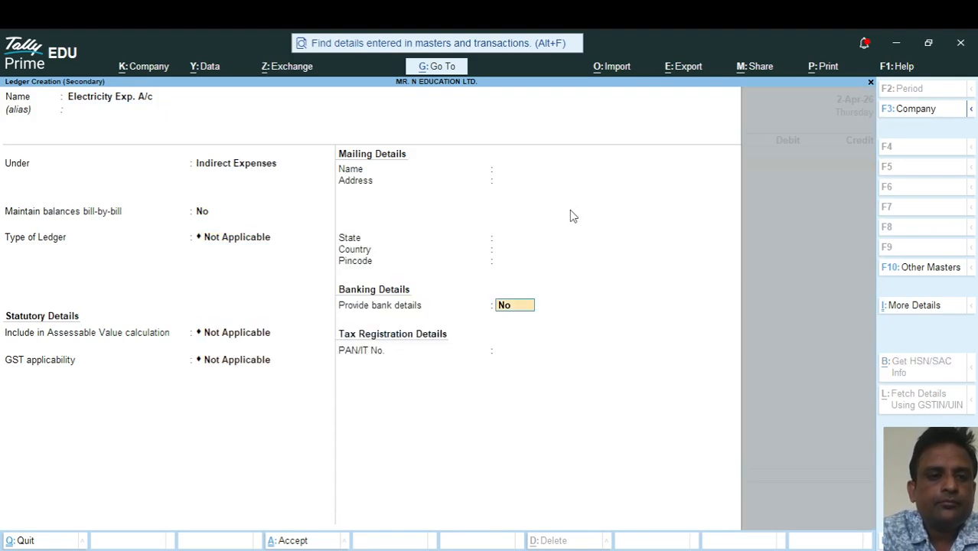
key("Return")
key("Return")
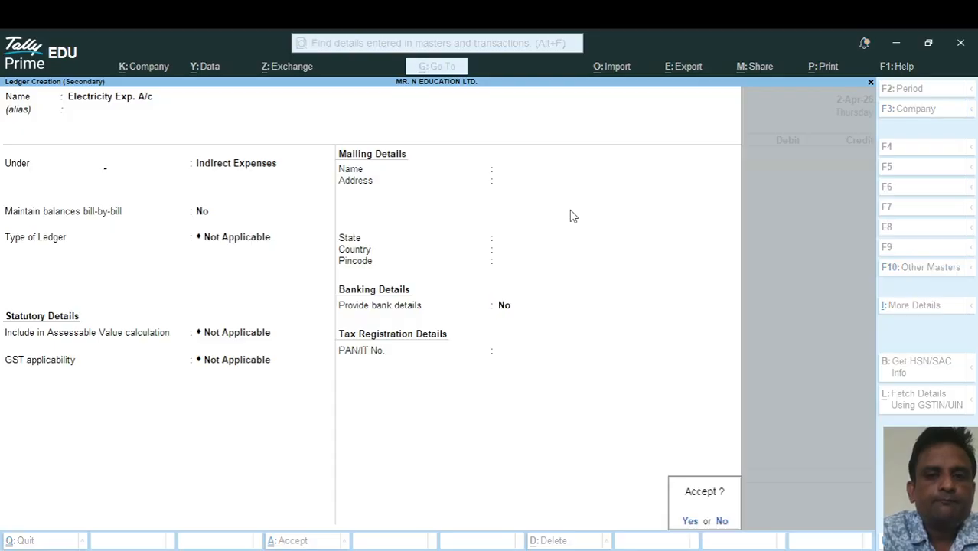
key("Return")
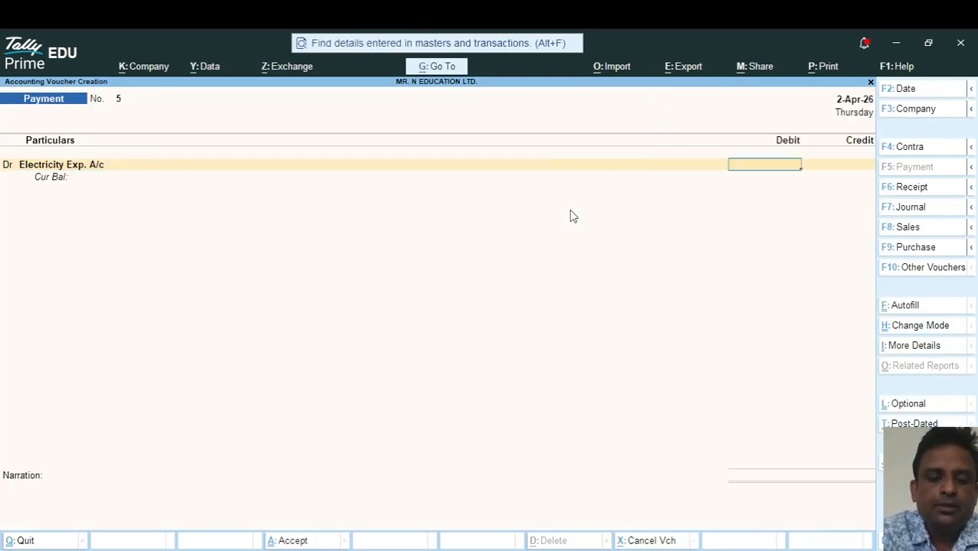
Debit Electricity Exp. A/c with 3000 and credit Cash with the same amount
type("3000")
key("Return")
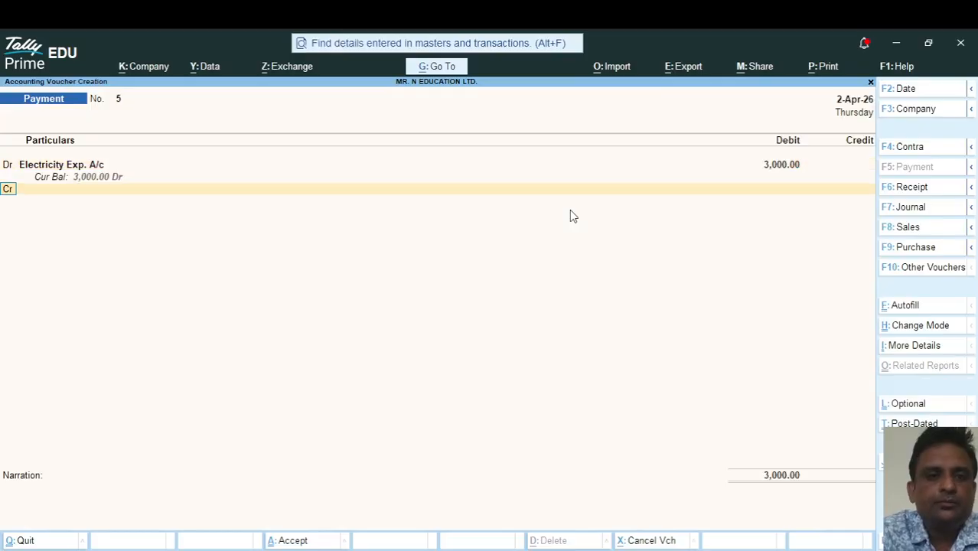
key("Down")
key("Return")
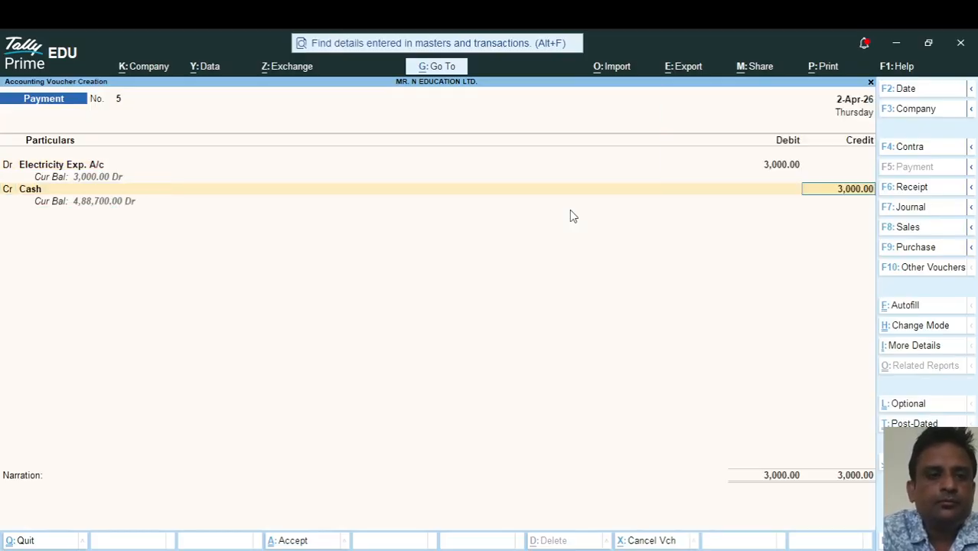
key("Return")
Enter the narration "being paid electricity bill" and accept the electricity payment voucher
type("being pa")
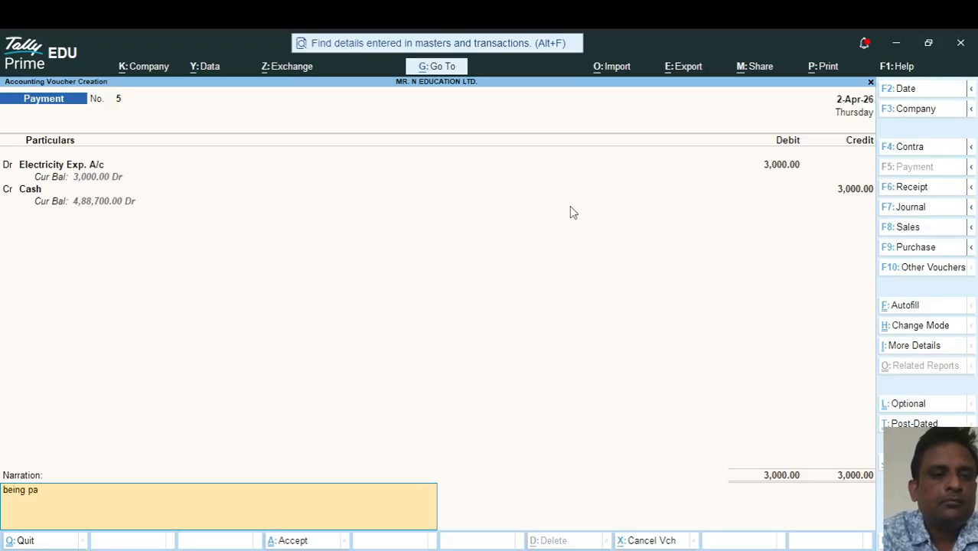
type("id elec")
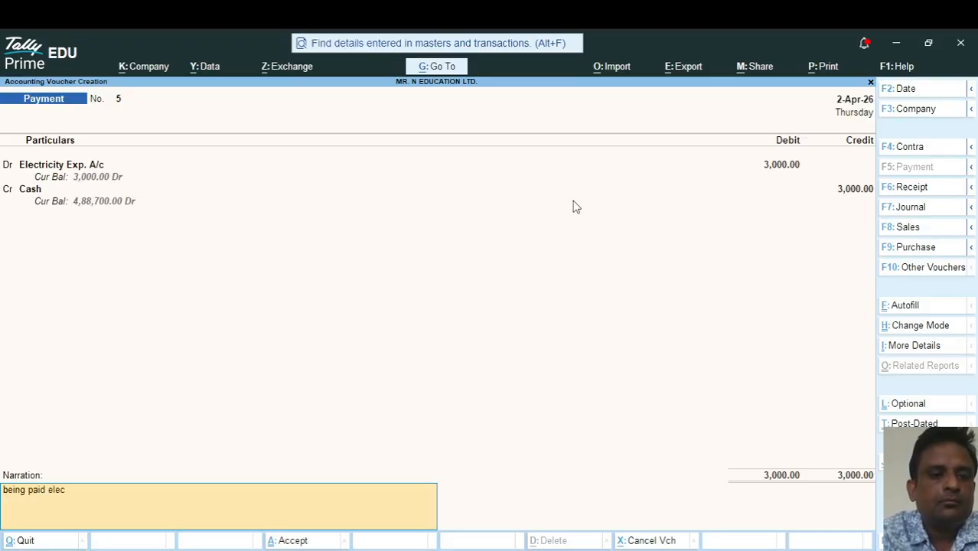
type("tricity")
type("bill")
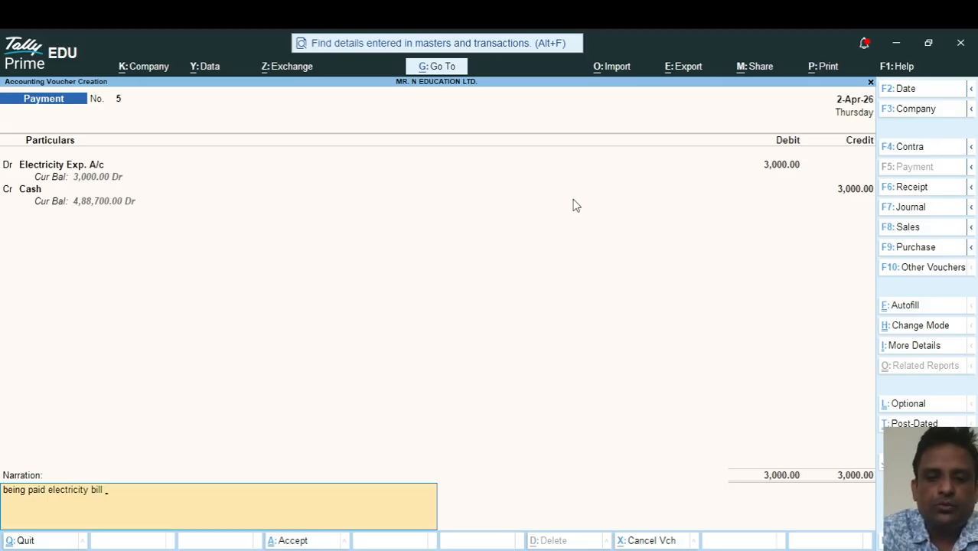
key("Return")
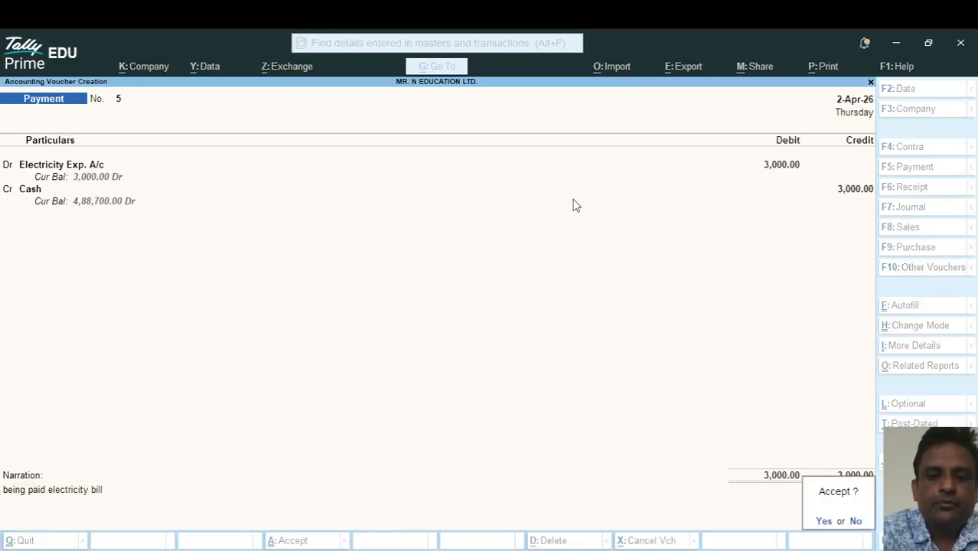
key("Return")
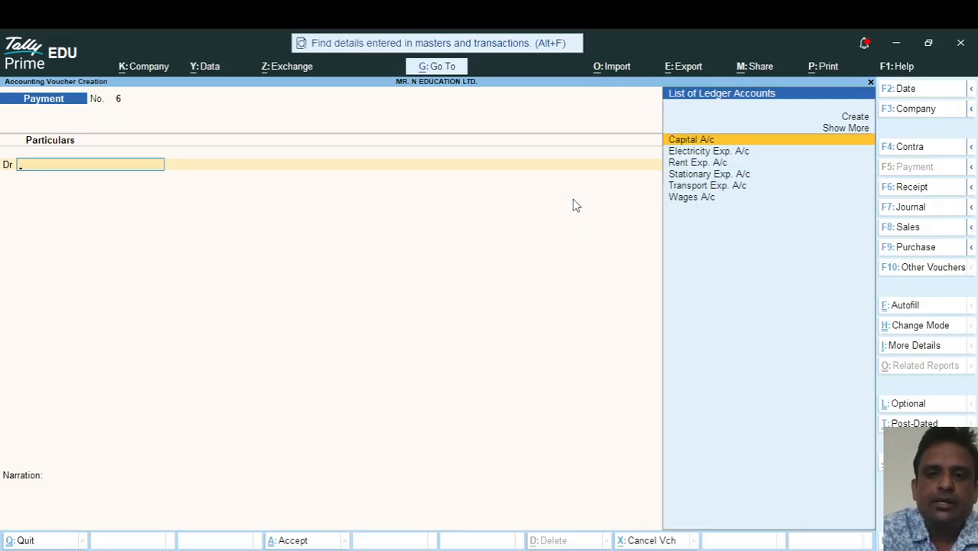
Leave payment voucher entry and return to the Gateway of Tally without quitting the program
key("Escape")
key("Return")
key("Escape")
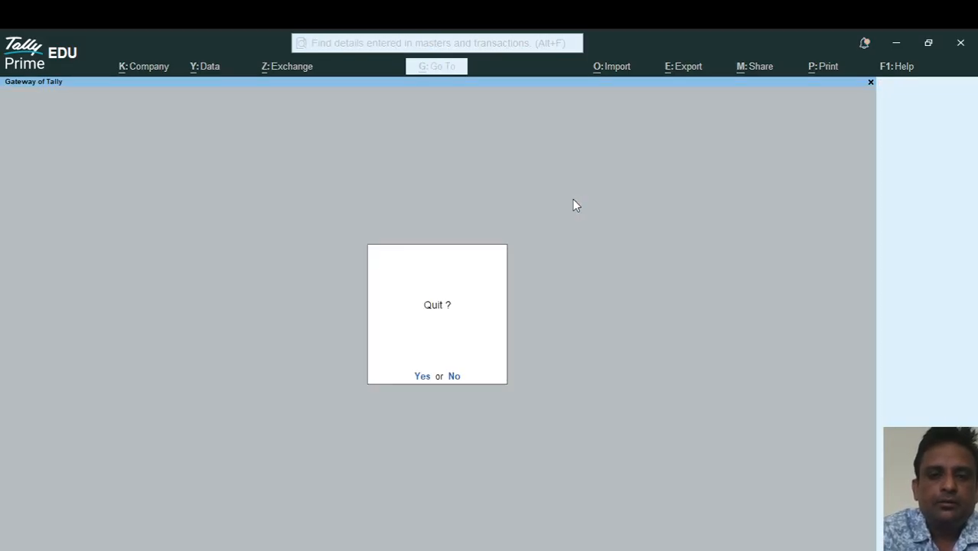
key("Escape")
Open the Day Book from the additional accounting reports
key("Down")
key("Down")
key("Down")
key("Down")
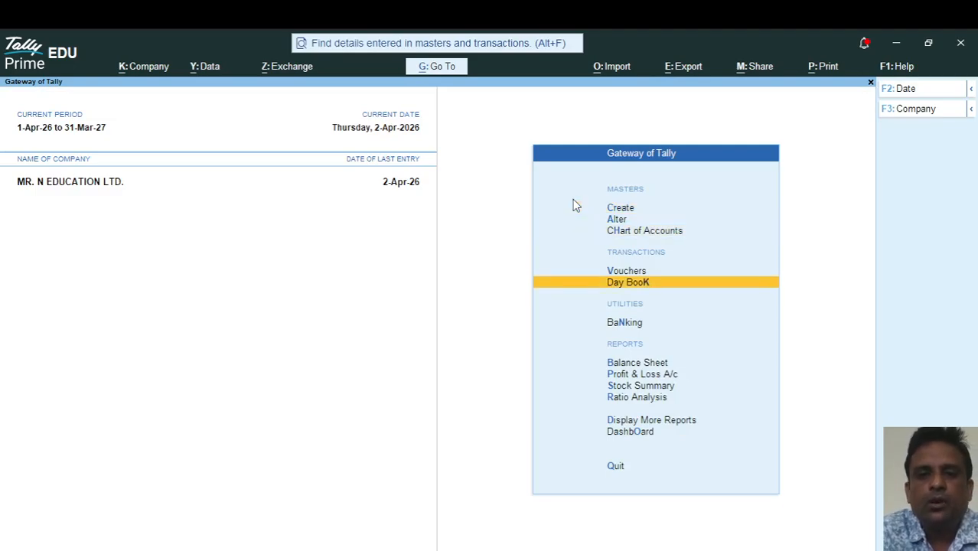
key("Down")
key("Up")
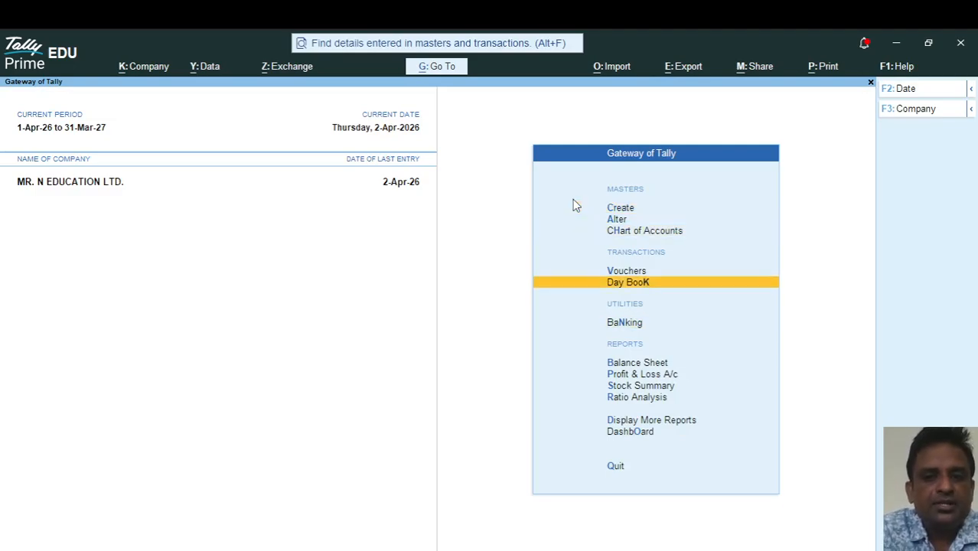
key("Down")
key("Down")
key("Down")
key("Down")
key("Down")
key("Down")
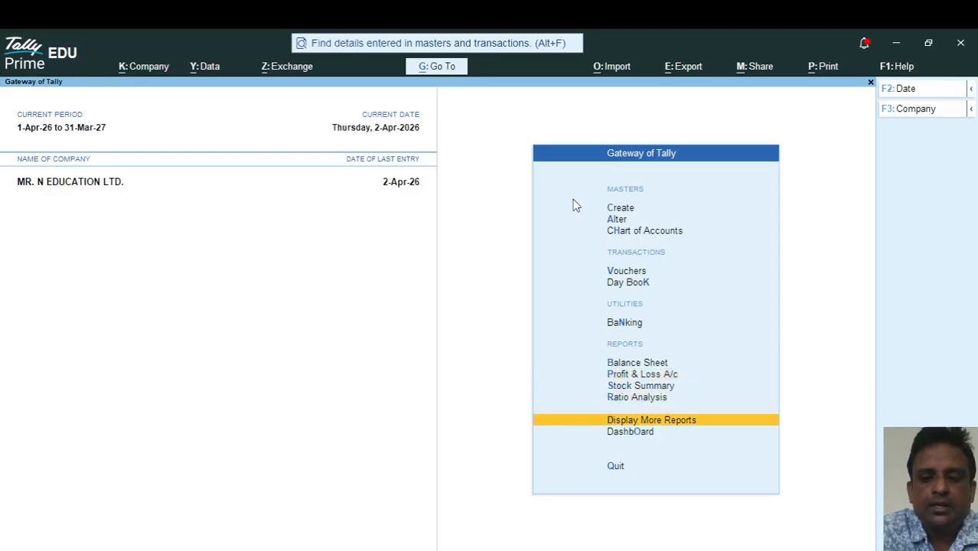
key("Return")
key("Down")
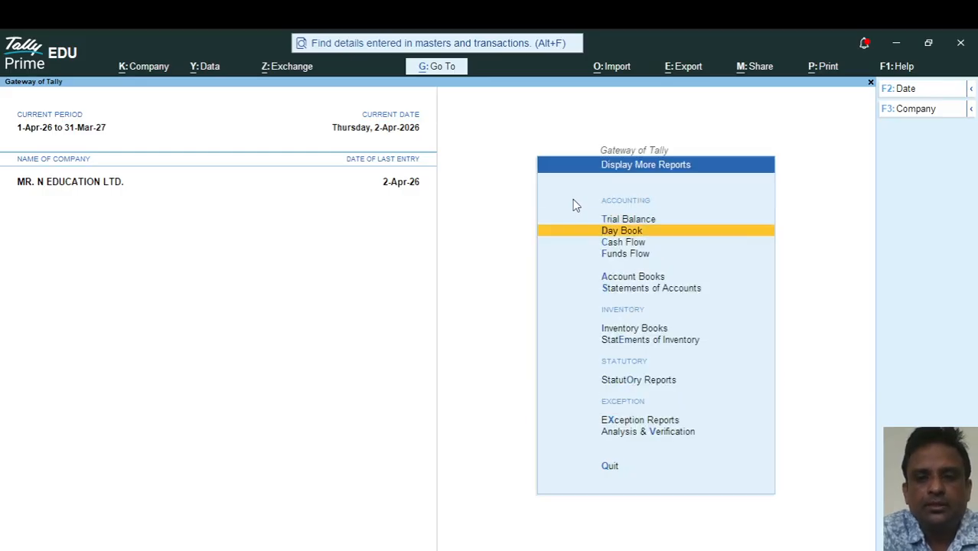
key("Return")
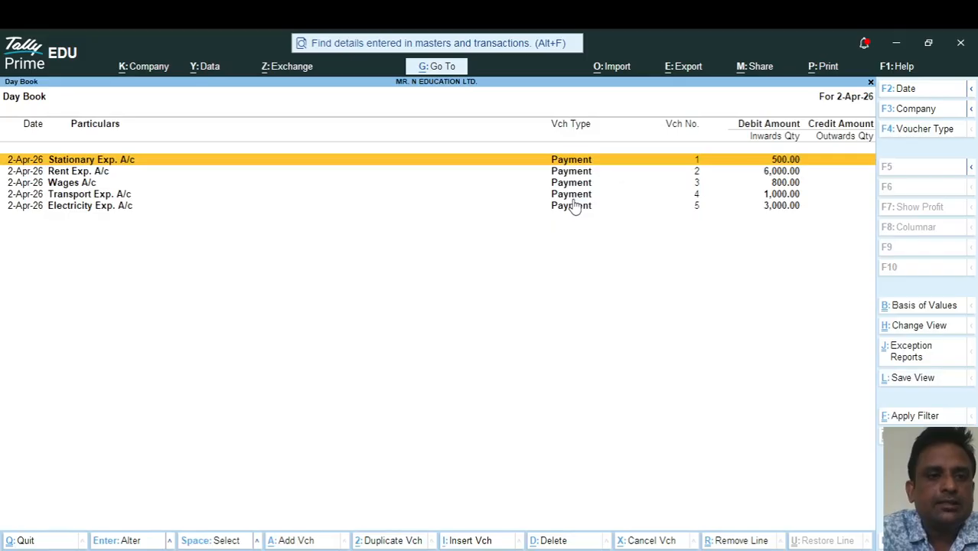
Examine the payment vouchers listed in the Day Book from stationery through transport expense
key("Down")
key("Down")
key("Down")
key("Down")
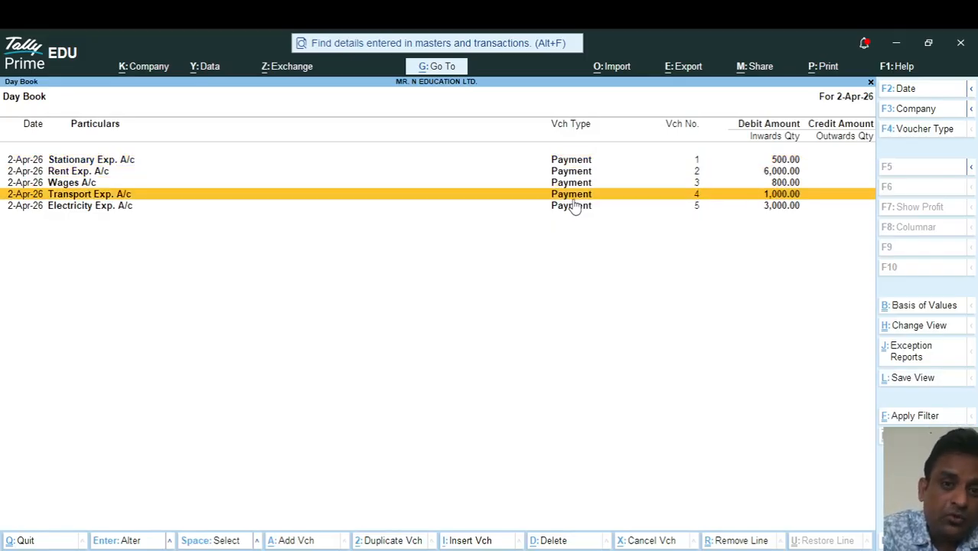
key("Up")
key("Up")
key("Up")
key("Up")
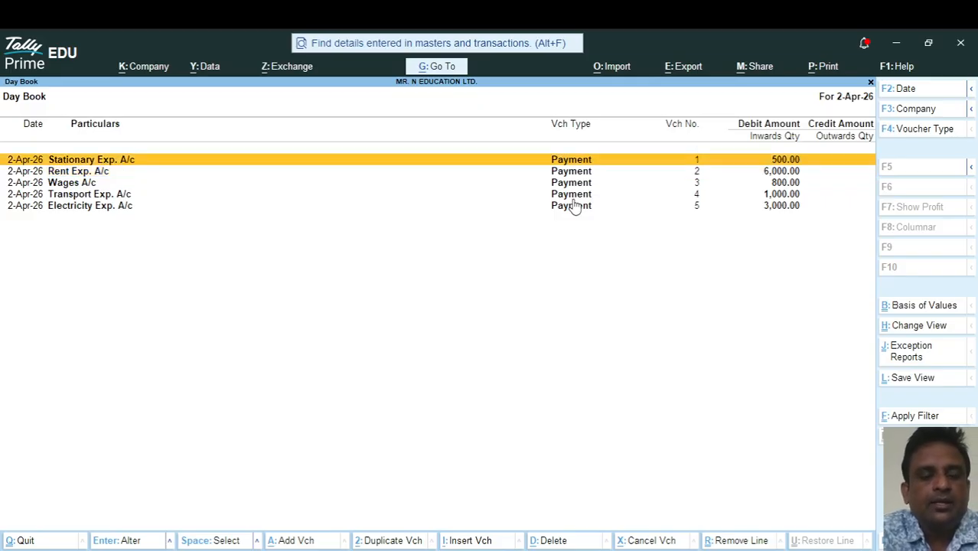
Check the Day Book's date and period settings, keeping 2-4-2026 for the date and both ends of the period
key("F2")
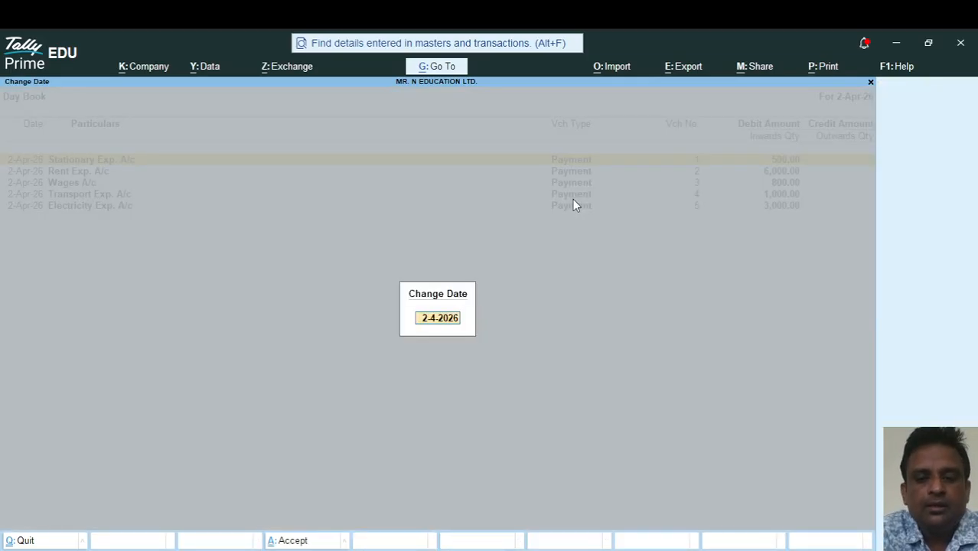
key("Return")
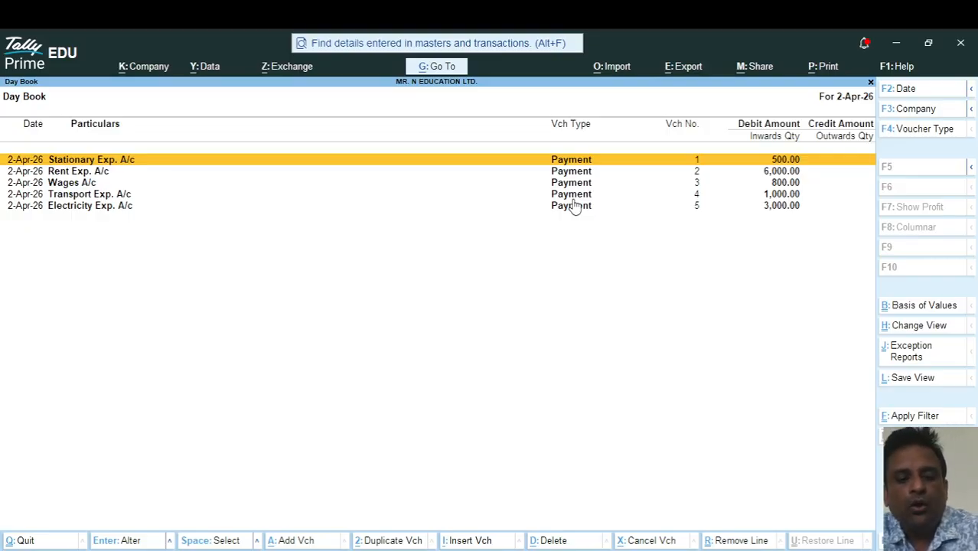
key("alt+F2")
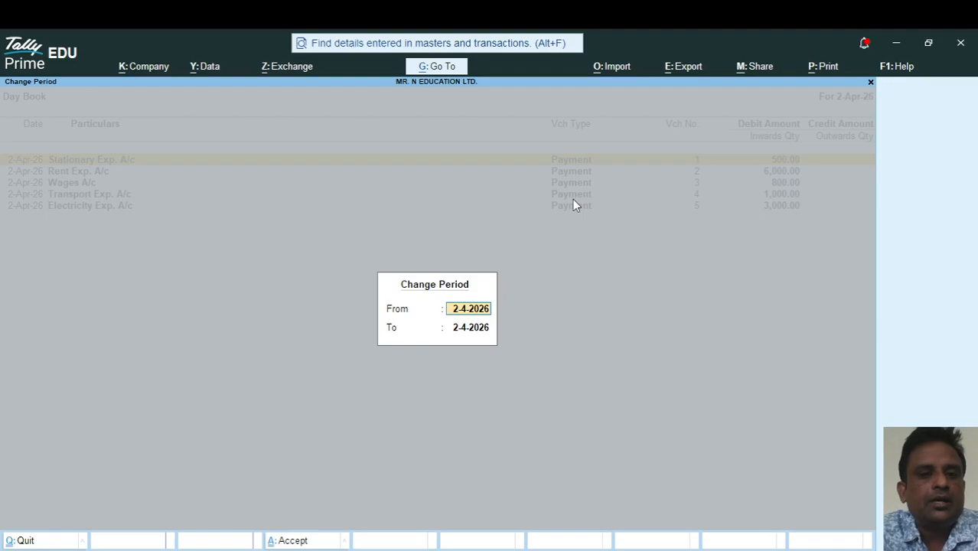
key("Return")
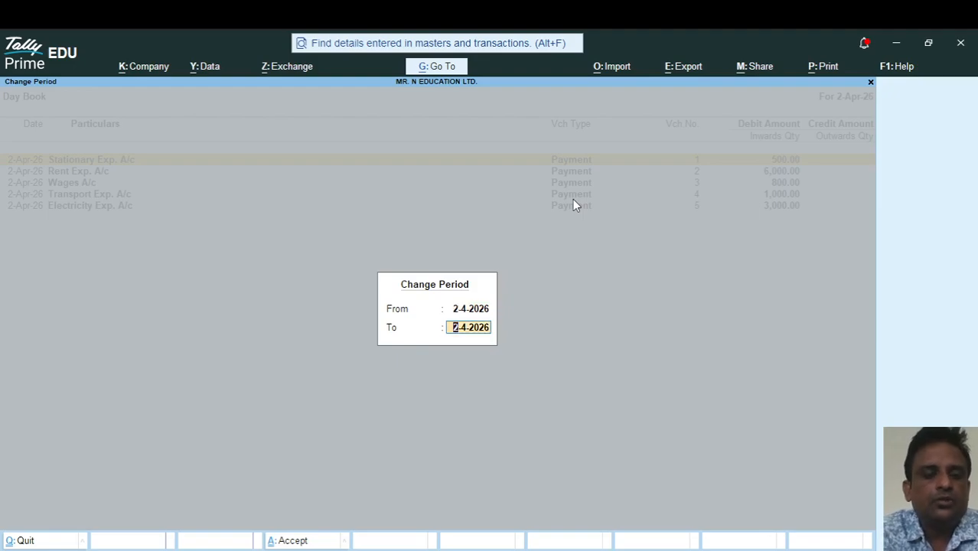
key("Return")
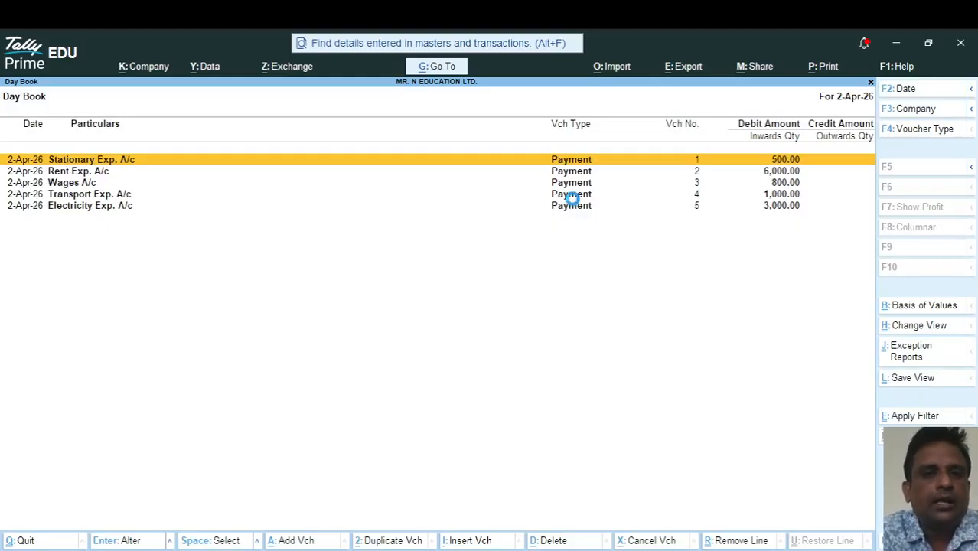
Open the Stationary Exp. A/c payment voucher for alteration, request its deletion and decline it
key("Return")
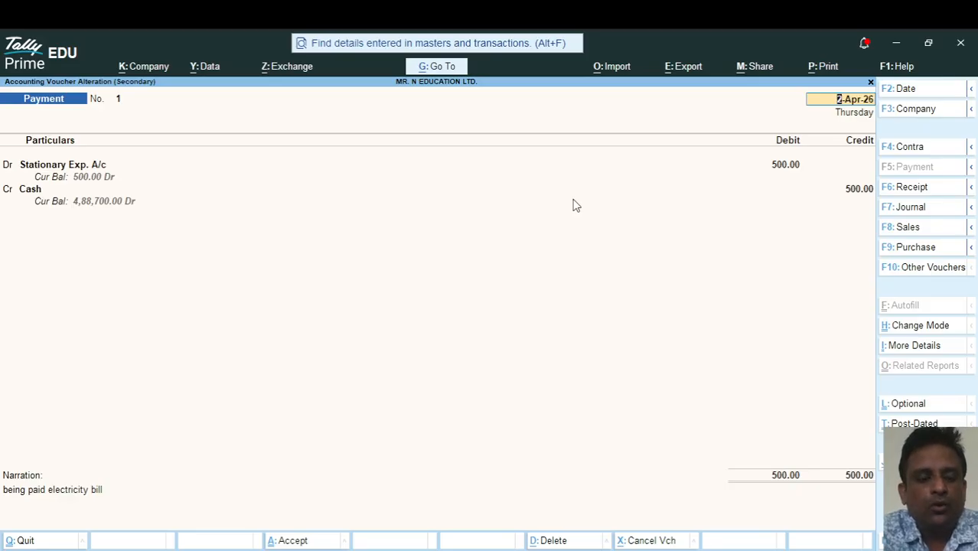
key("alt")
key("alt+d")
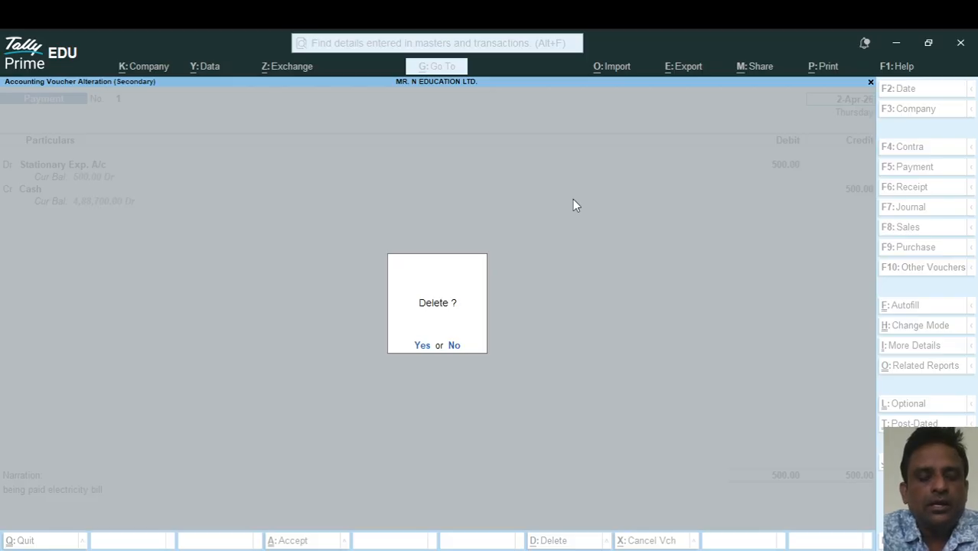
key("n")
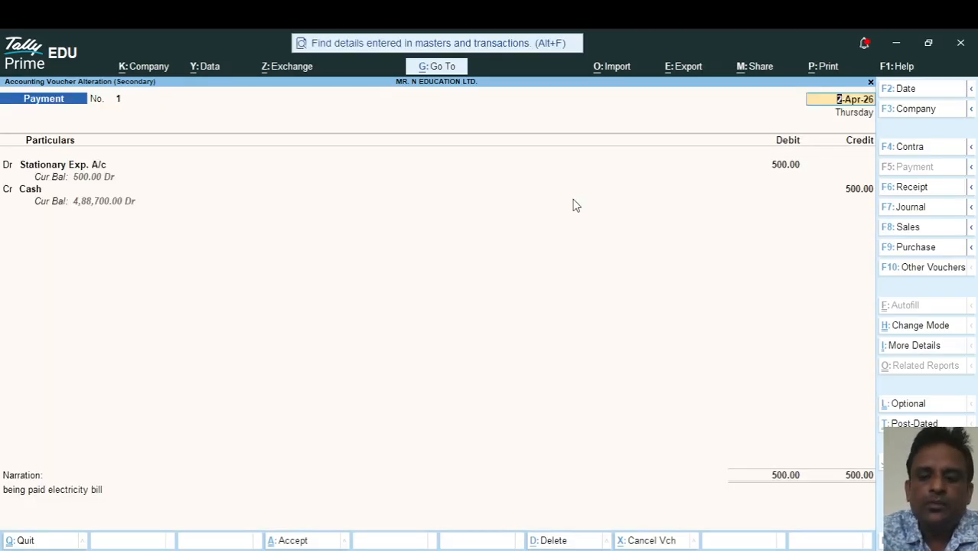
Open the Stationary Exp. A/c ledger for alteration from the voucher's debit line and leave it without saving
key("Return")
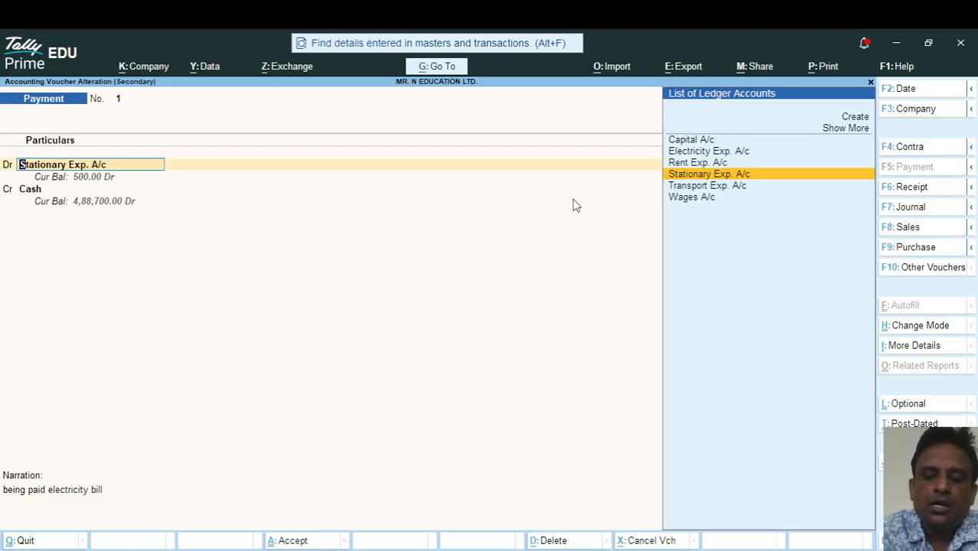
key("ctrl+Return")
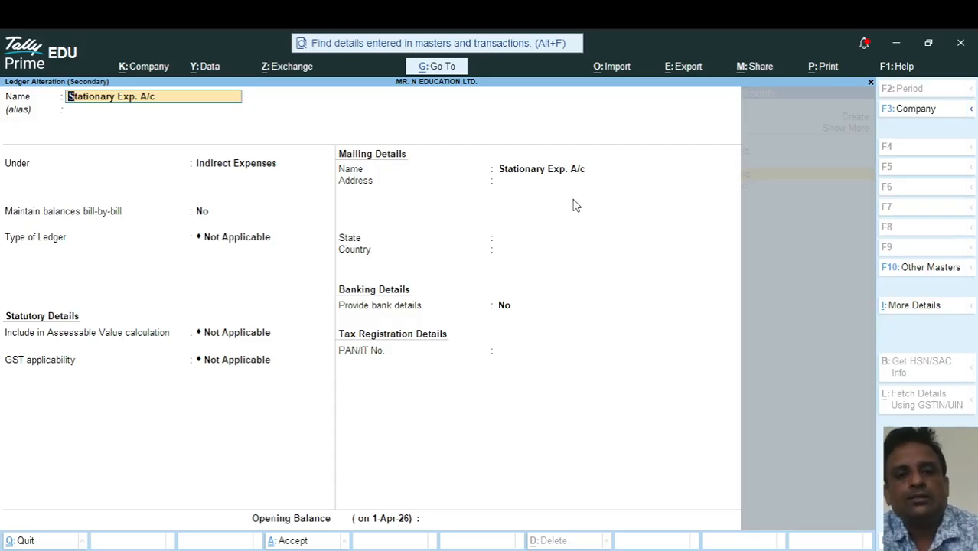
key("BackSpace")
key("Escape")
key("y")
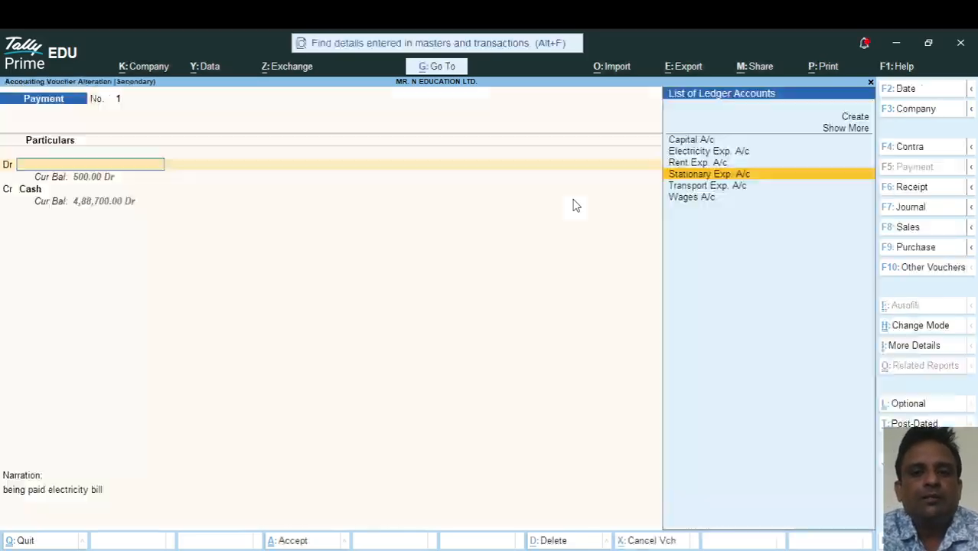
Quit the voucher alteration without saving and return to the list of additional reports
key("Escape")
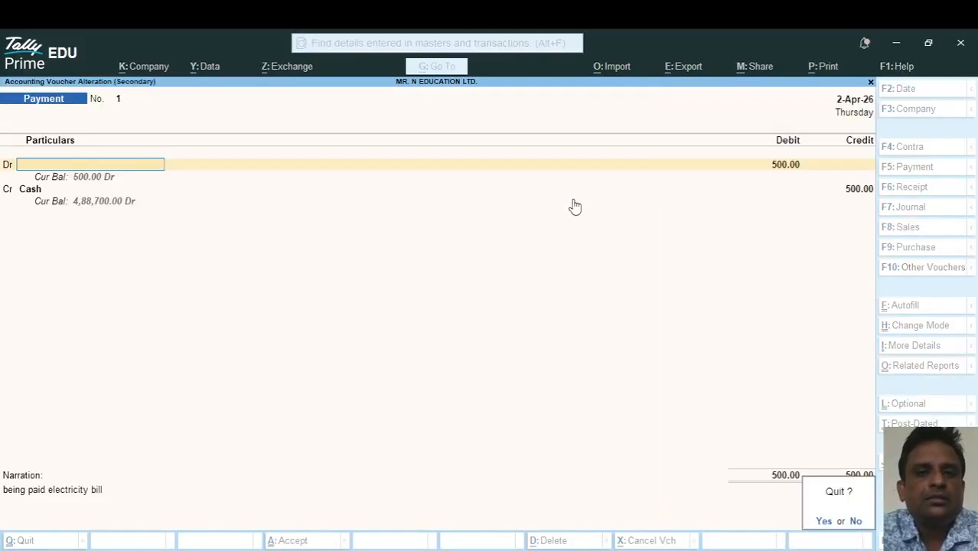
key("y")
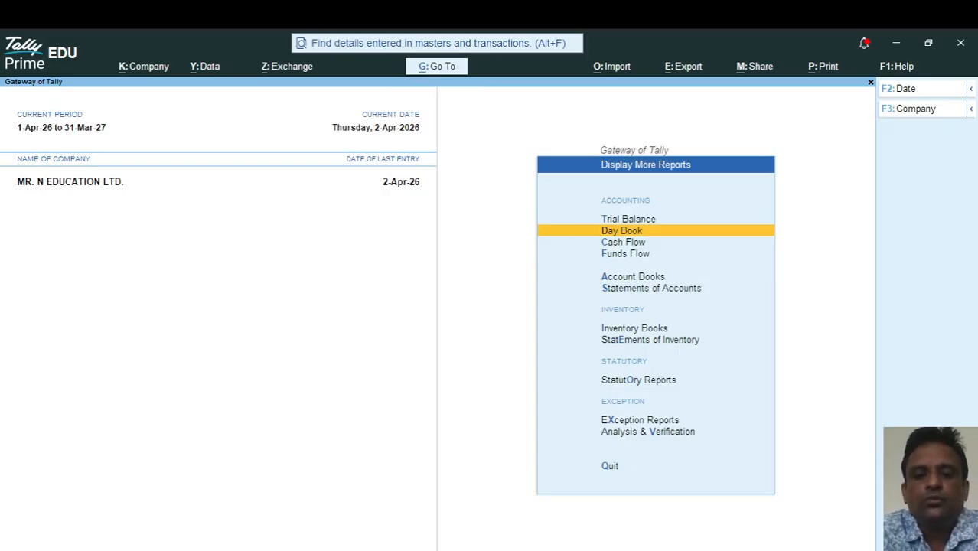
key("Return")
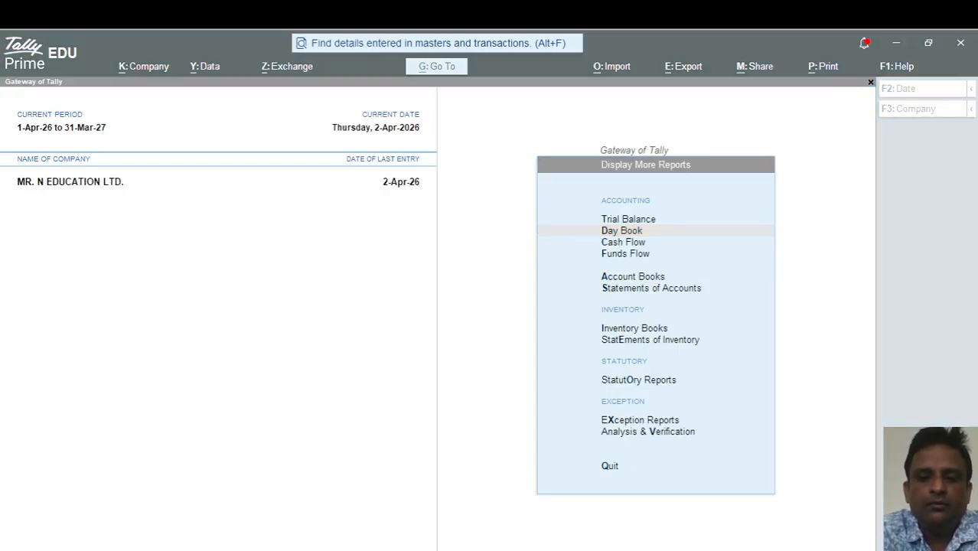